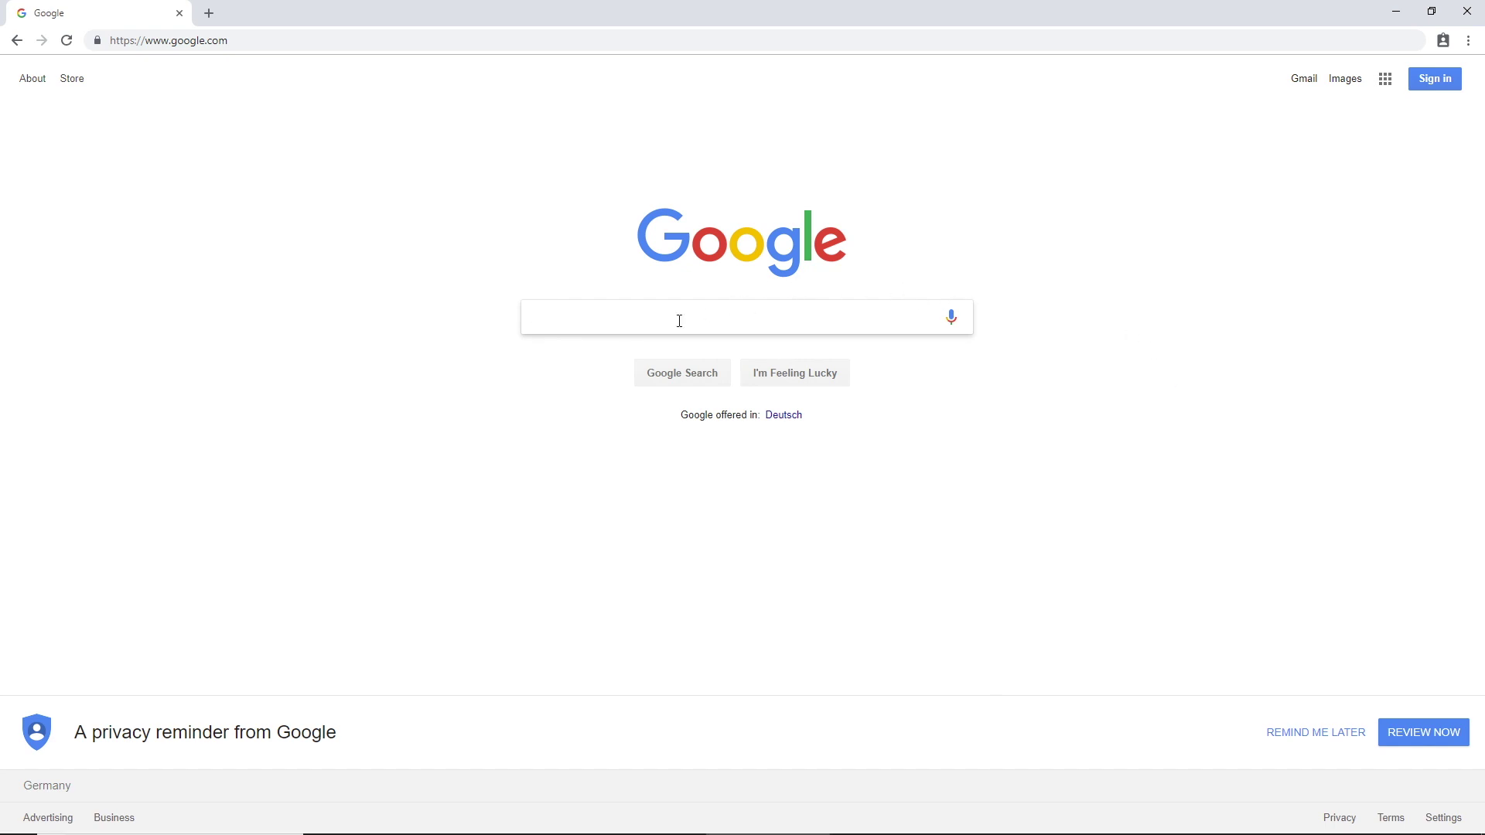
# - Search Google for 'vmis login'
pyautogui.write('vmis login')
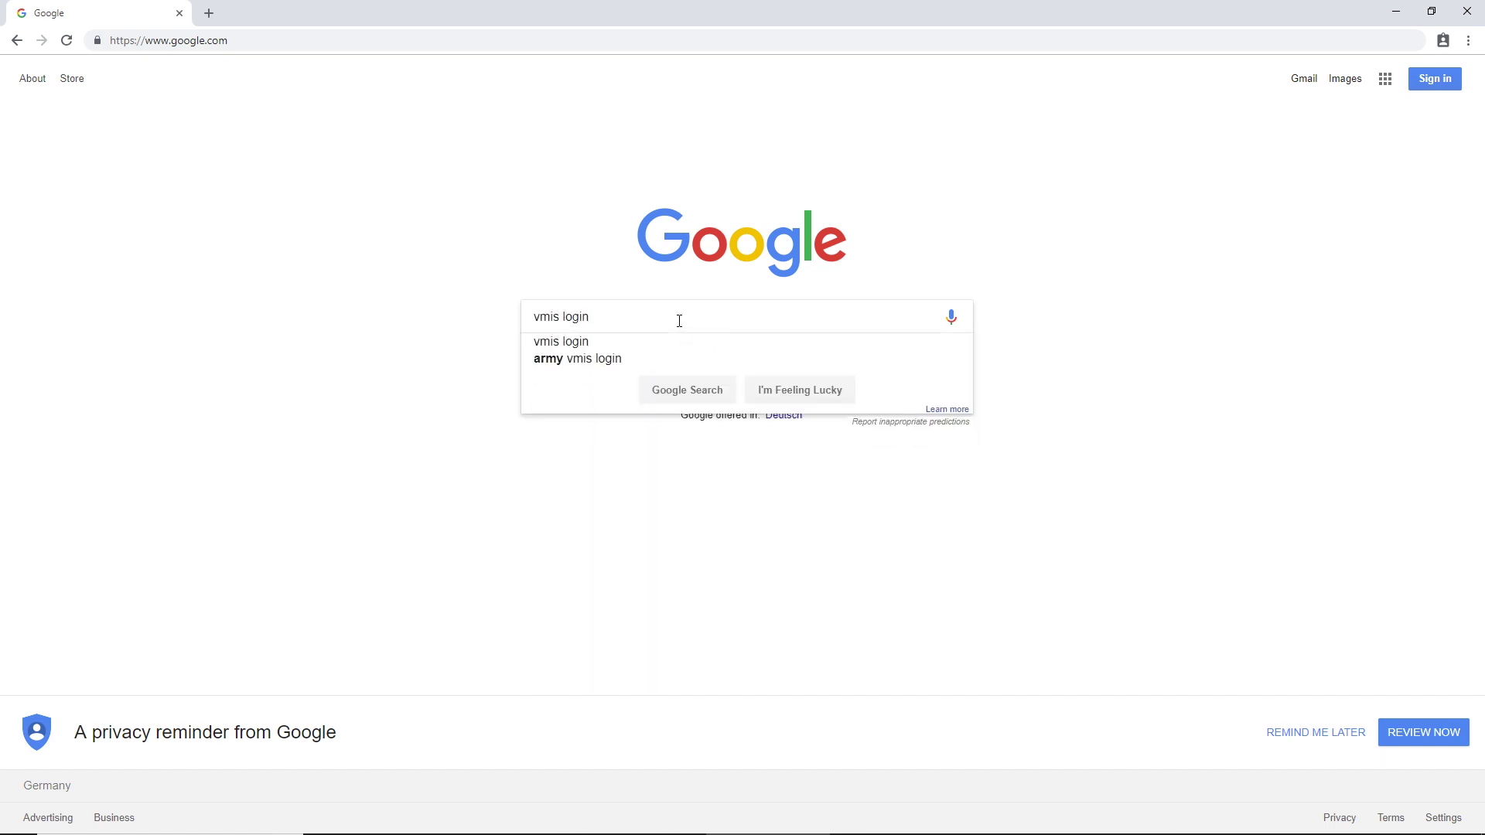
pyautogui.press('Return')
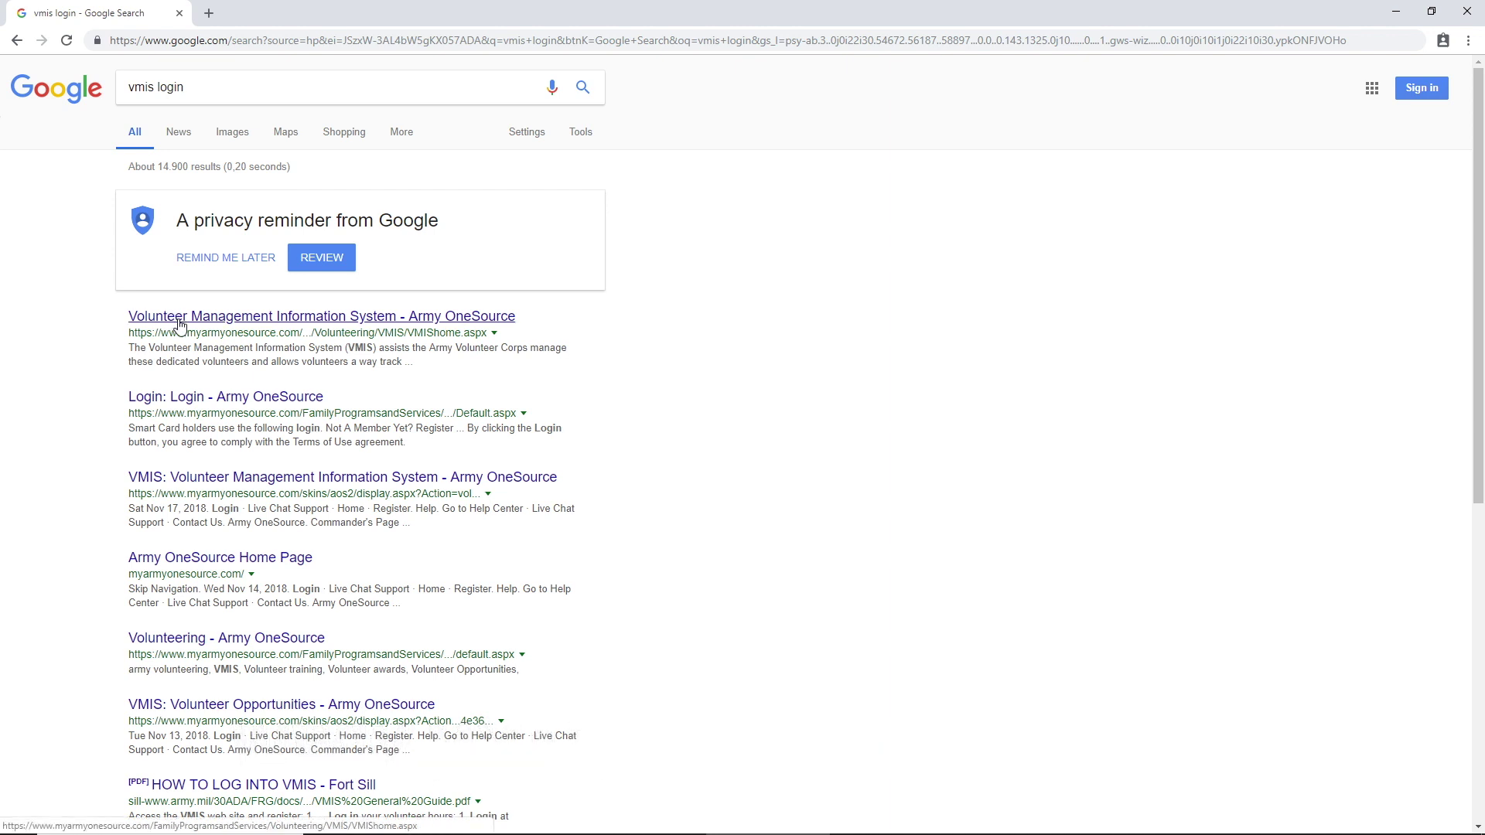
# - Open the Volunteer Management Information System – Army OneSource result and browse its volunteer map and user guides
pyautogui.click(180, 324)
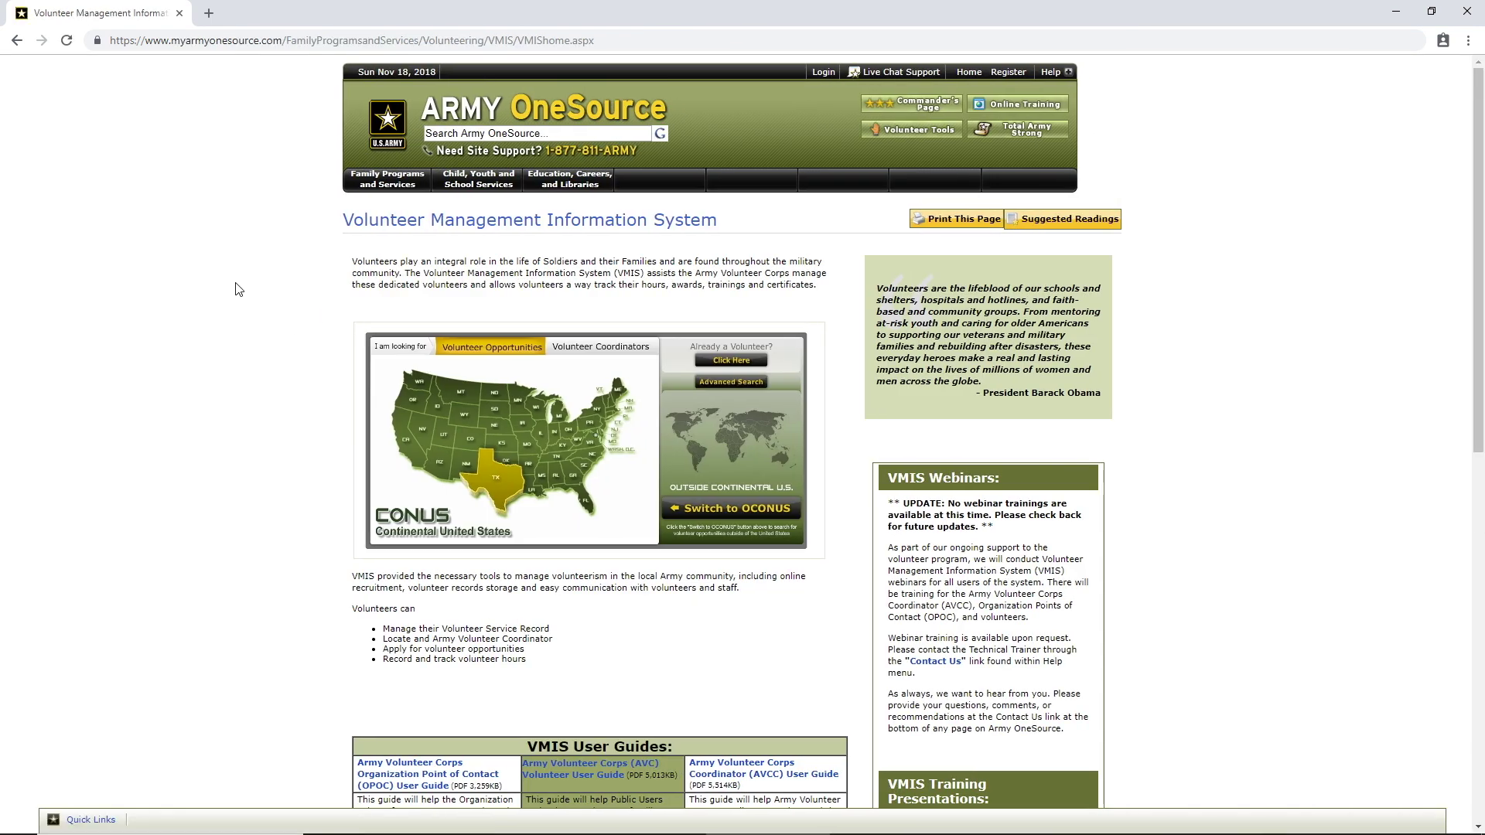
pyautogui.scroll(-5, 250, 307)
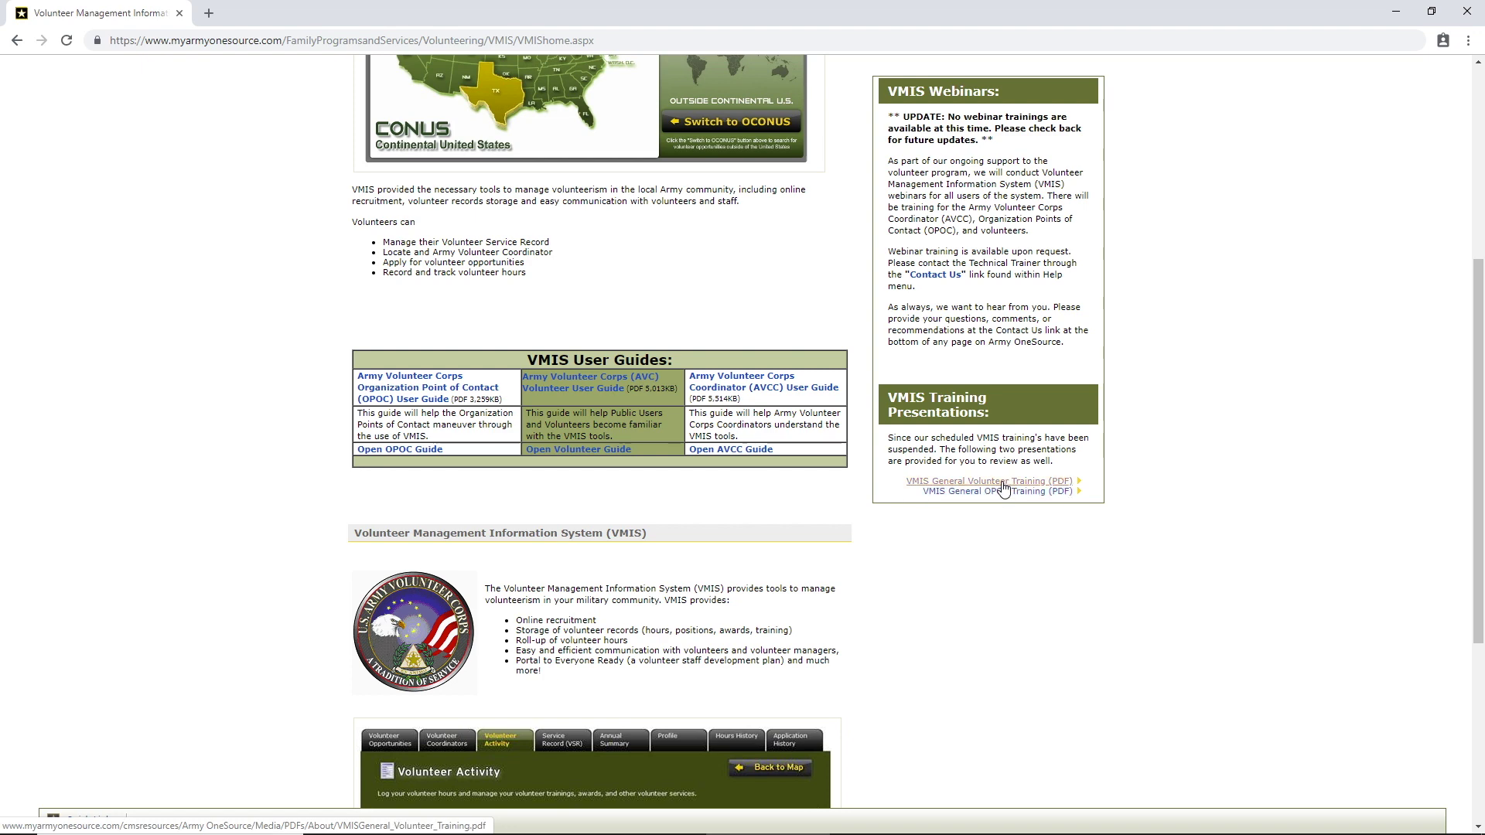
pyautogui.scroll(-5, 216, 433)
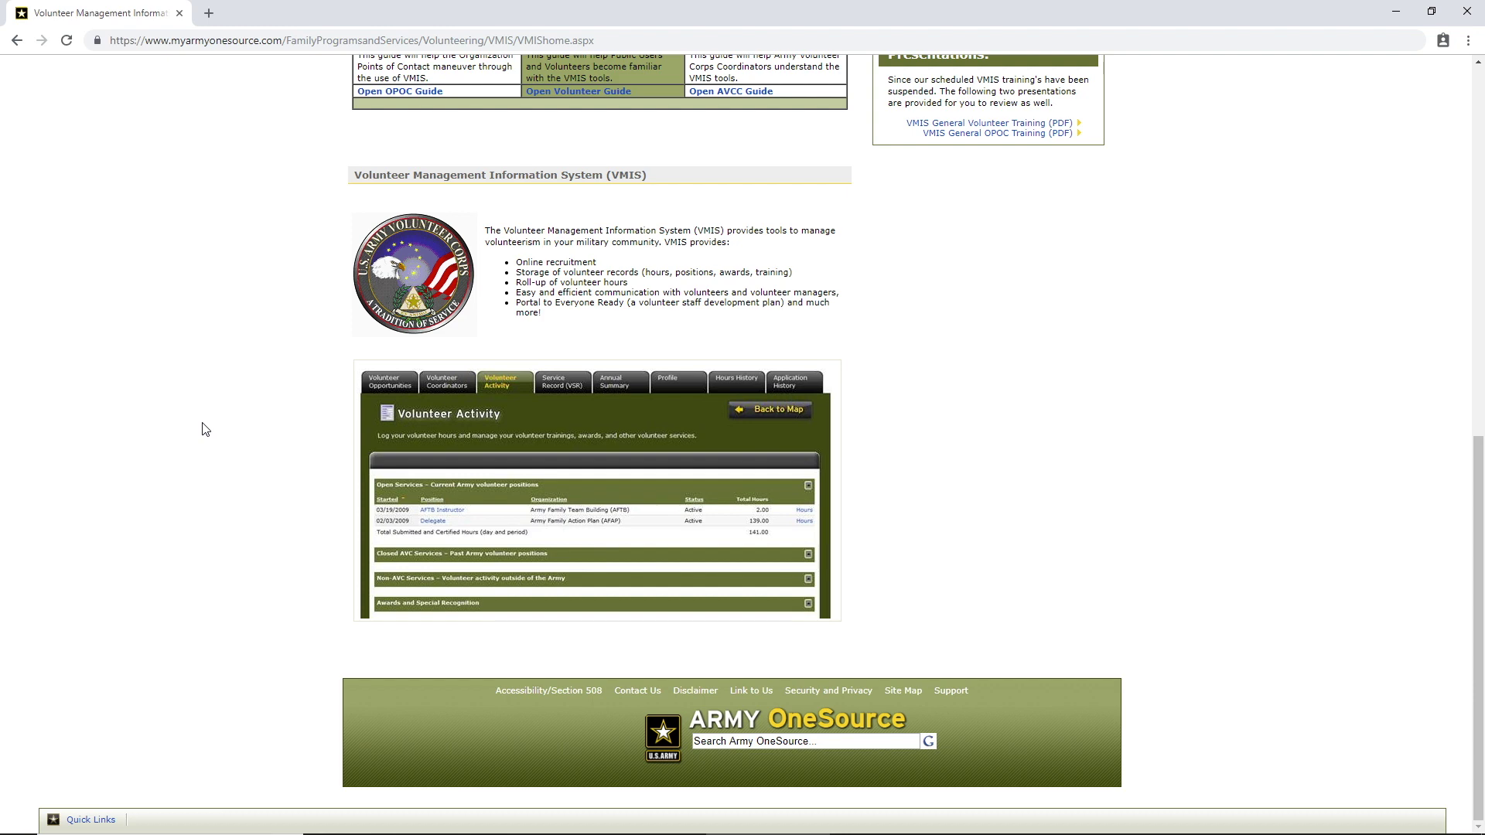
pyautogui.scroll(10, 207, 425)
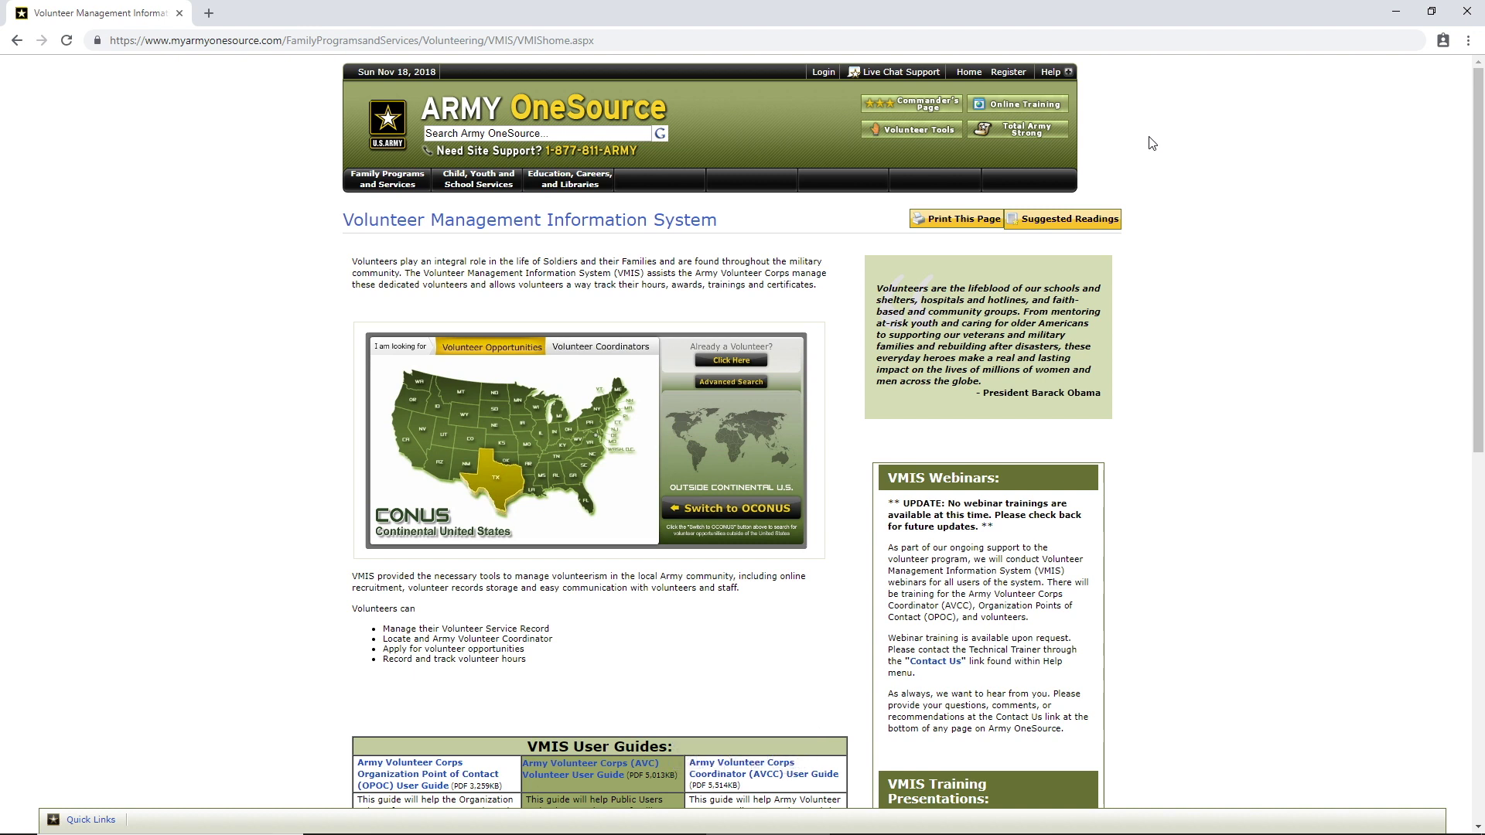
# - Start a new site registration with community affiliation USAG Wiesbaden and age range 55 and older
pyautogui.click(1007, 74)
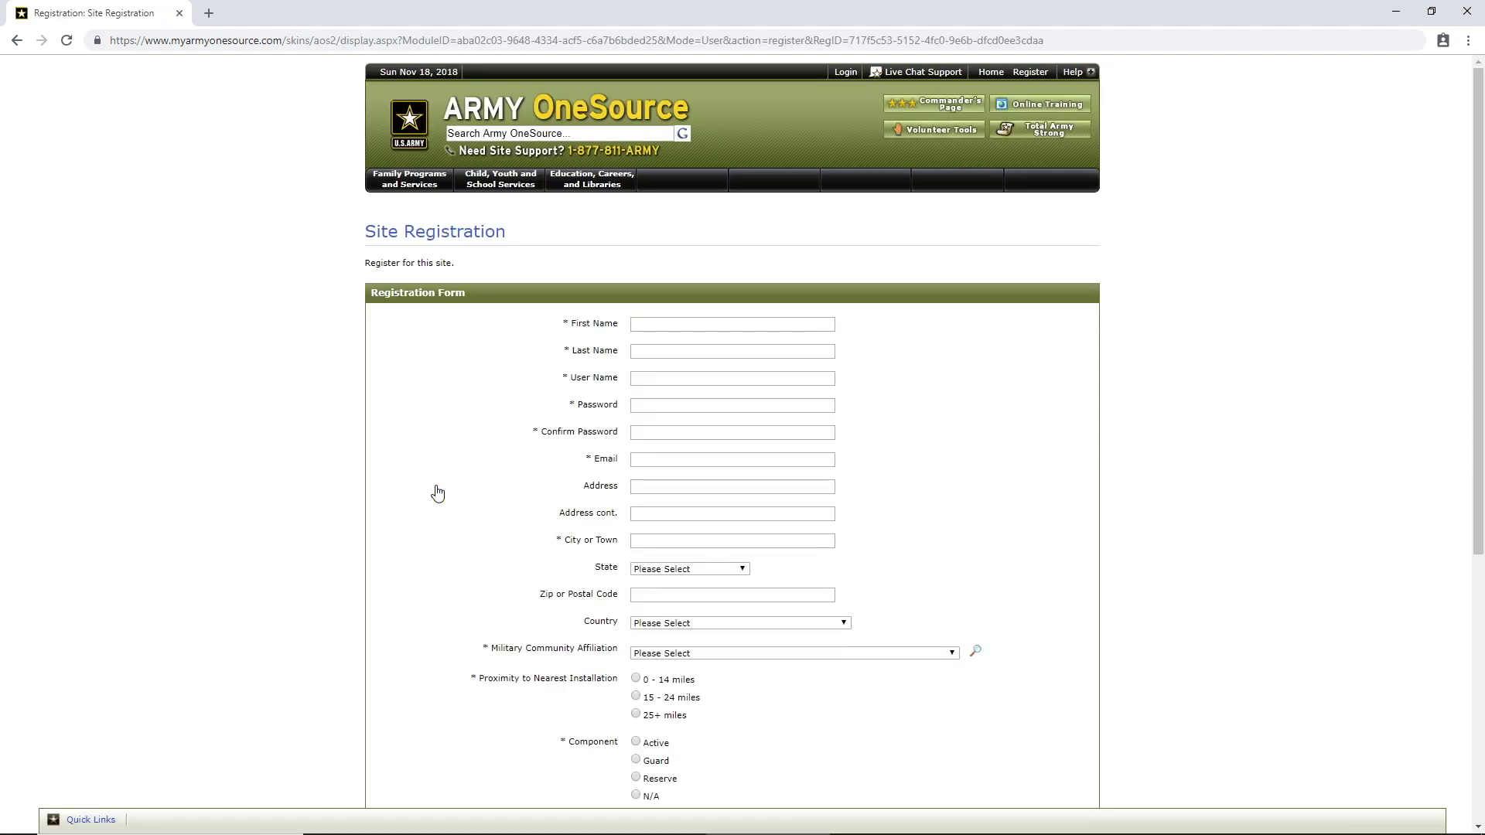
pyautogui.scroll(-4, 437, 493)
pyautogui.scroll(2, 437, 493)
pyautogui.scroll(-1, 437, 492)
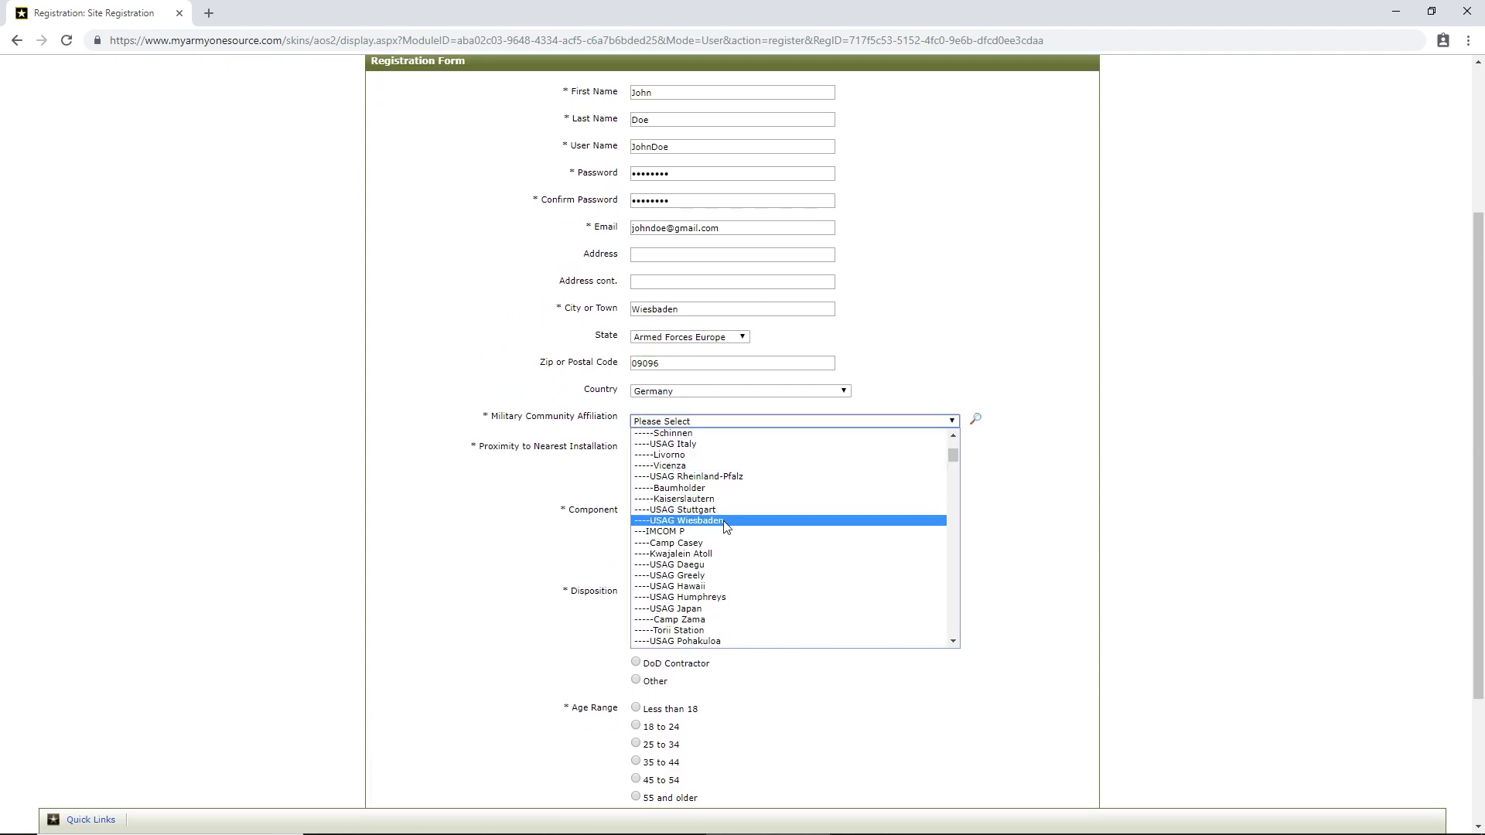
pyautogui.click(726, 522)
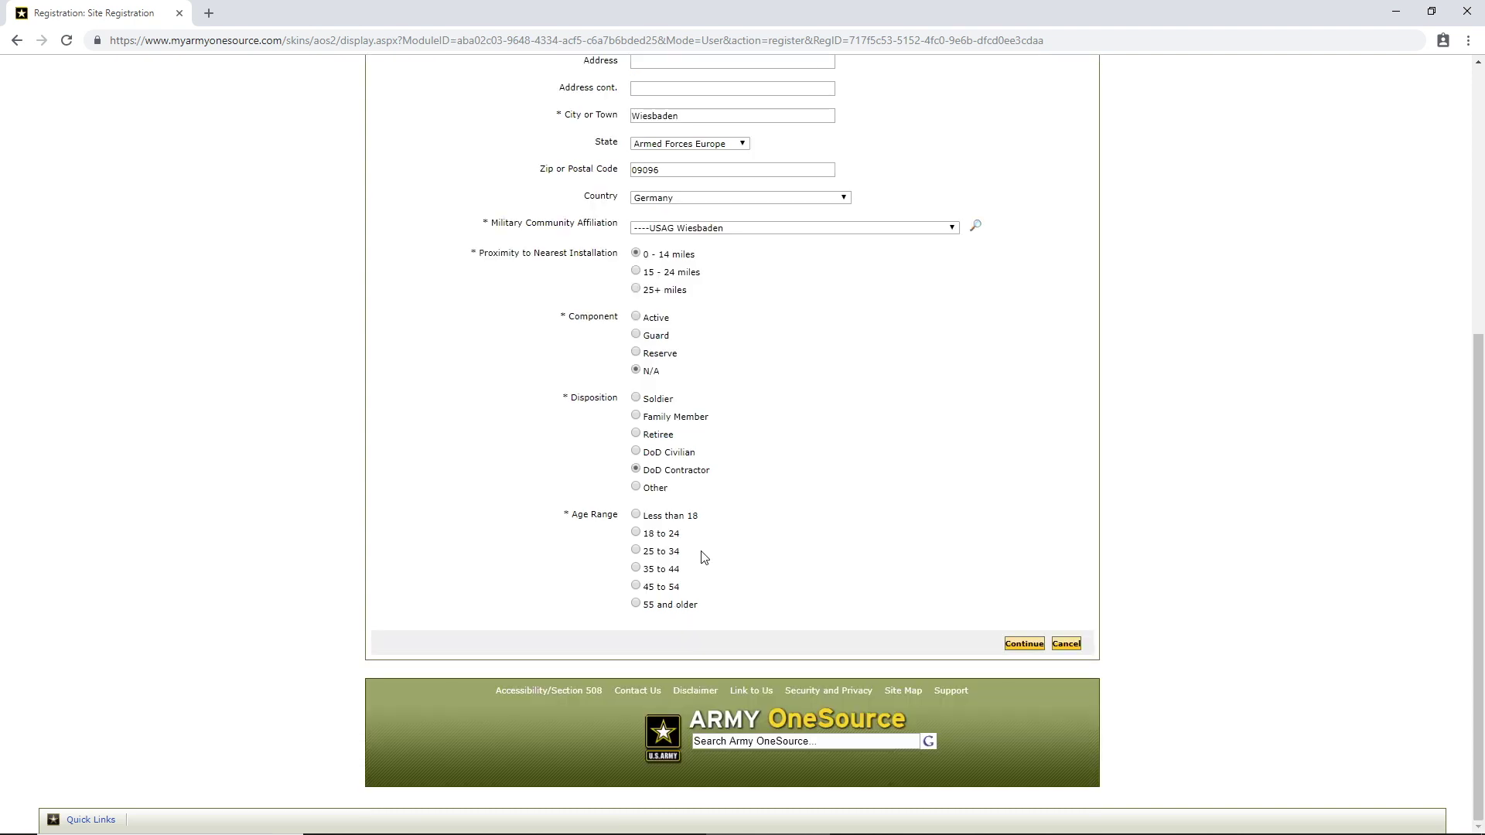
pyautogui.click(636, 606)
# - Submit the registration form with passwords filled in and confirm the verified details
pyautogui.click(1024, 644)
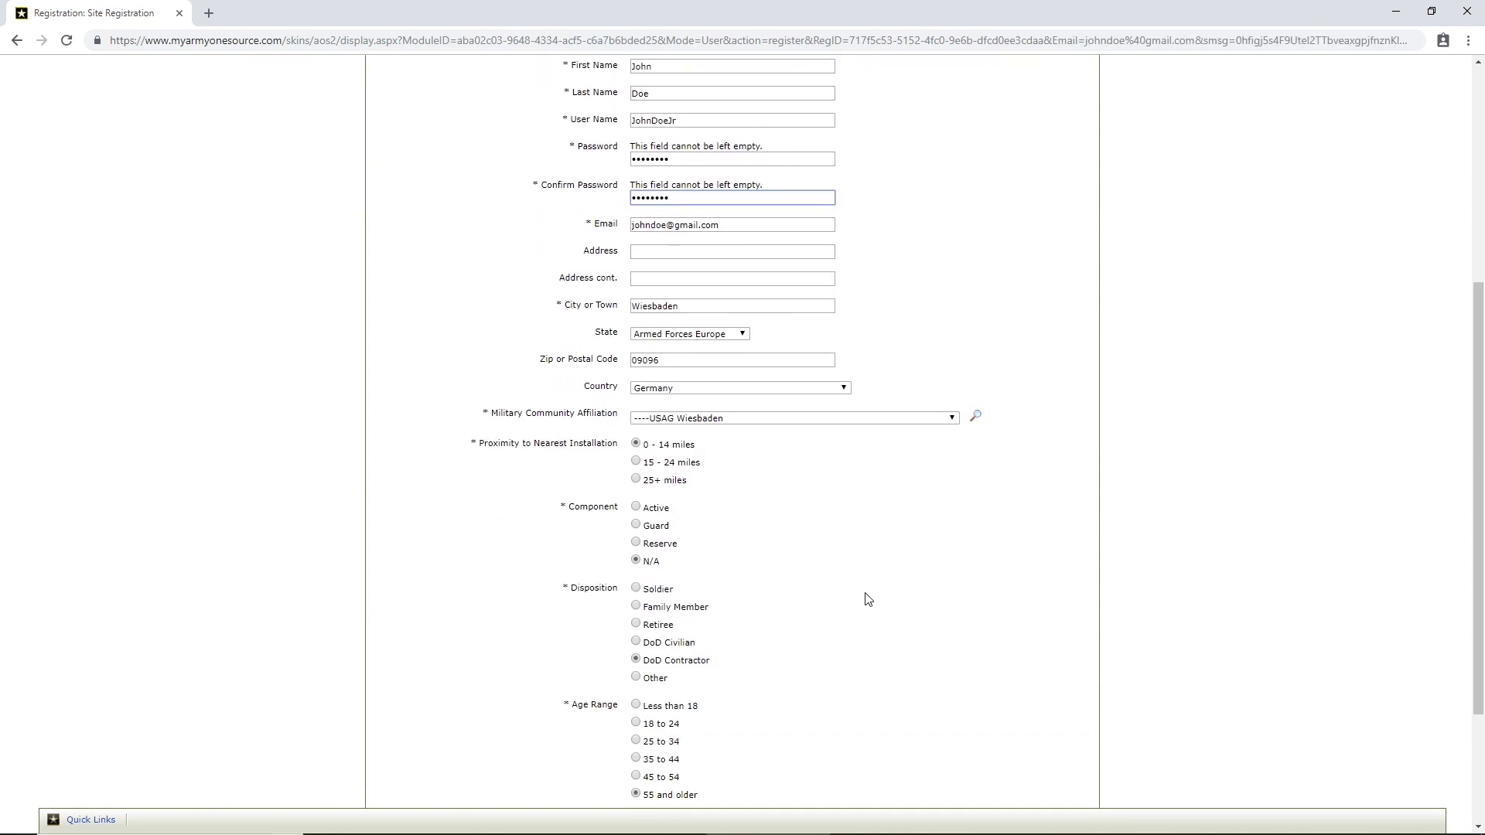
pyautogui.scroll(-2, 874, 588)
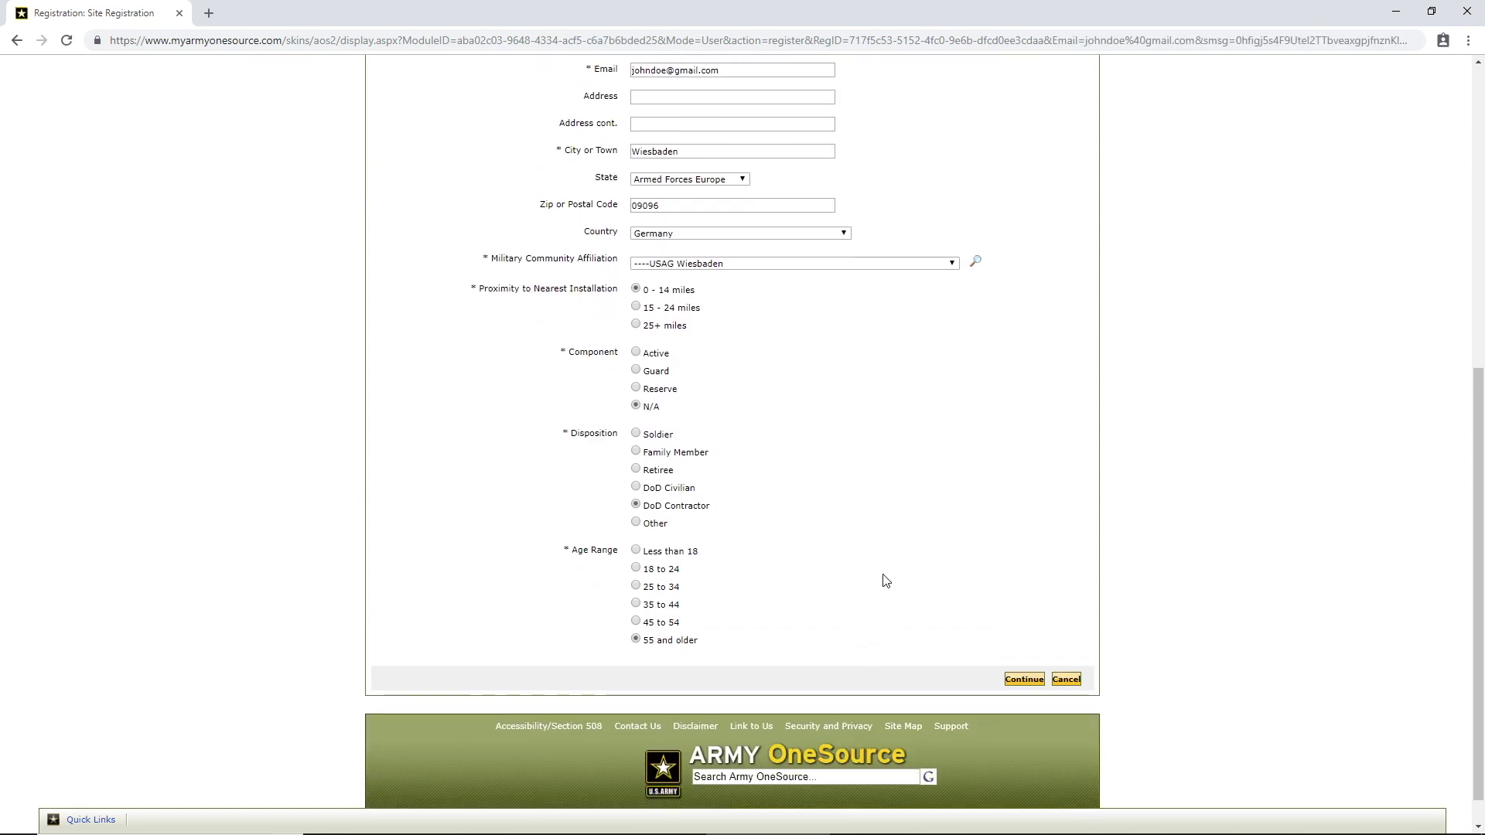
pyautogui.click(1026, 679)
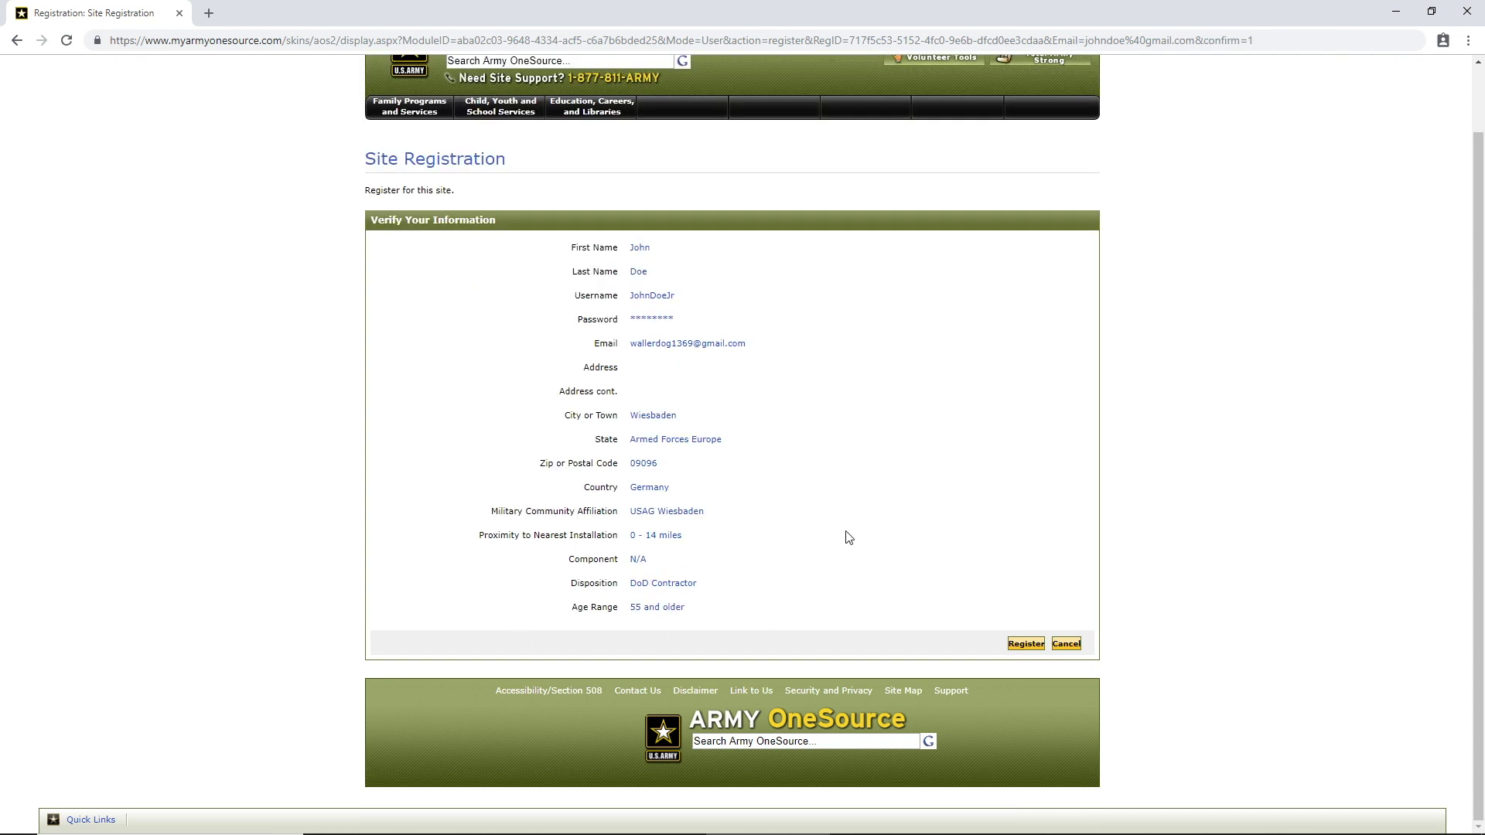
pyautogui.click(1025, 645)
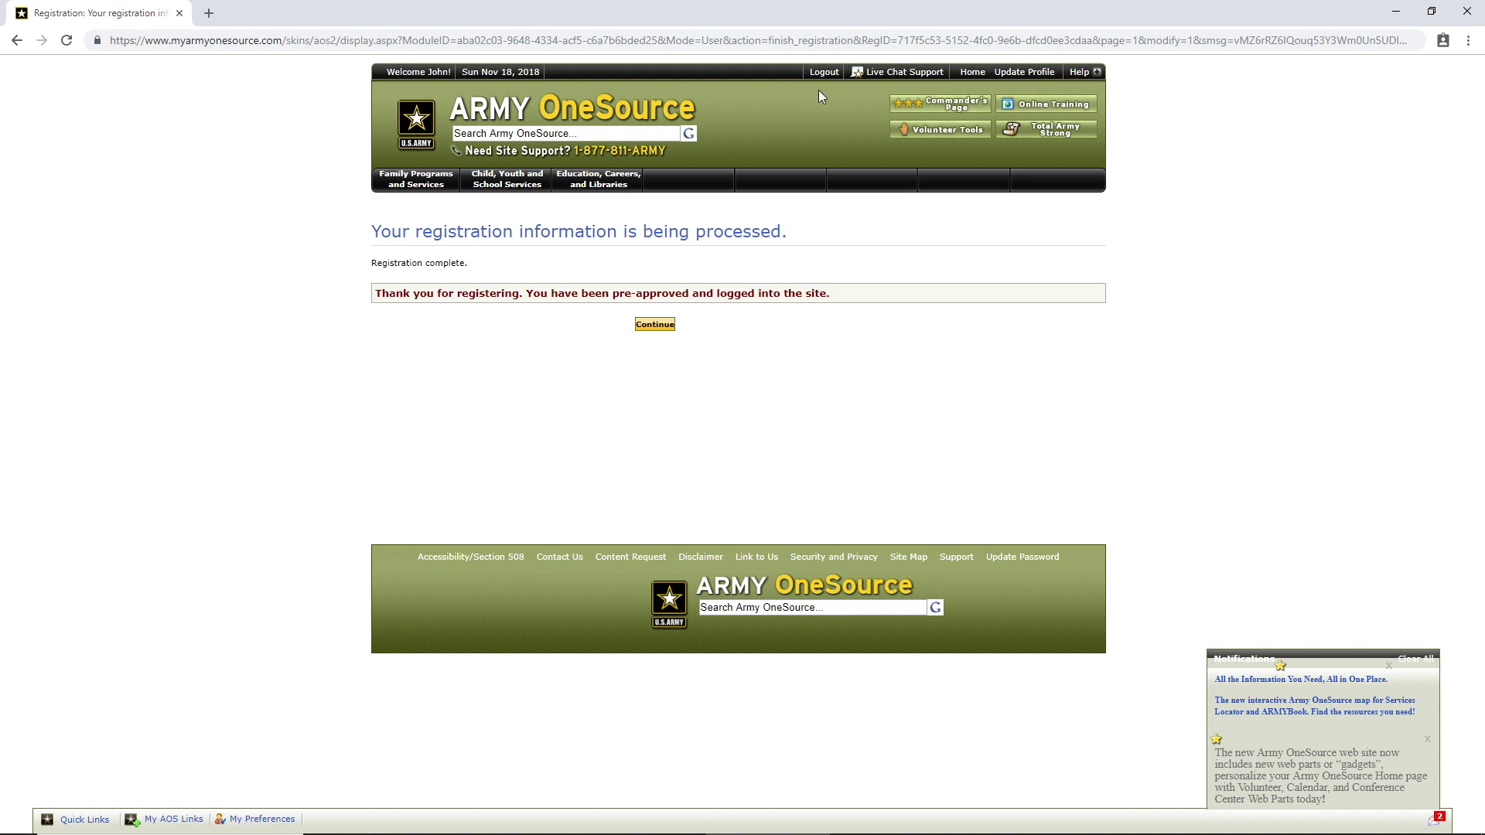
# - Continue past the registration confirmation to the signed-in Army OneSource home page
pyautogui.click(654, 324)
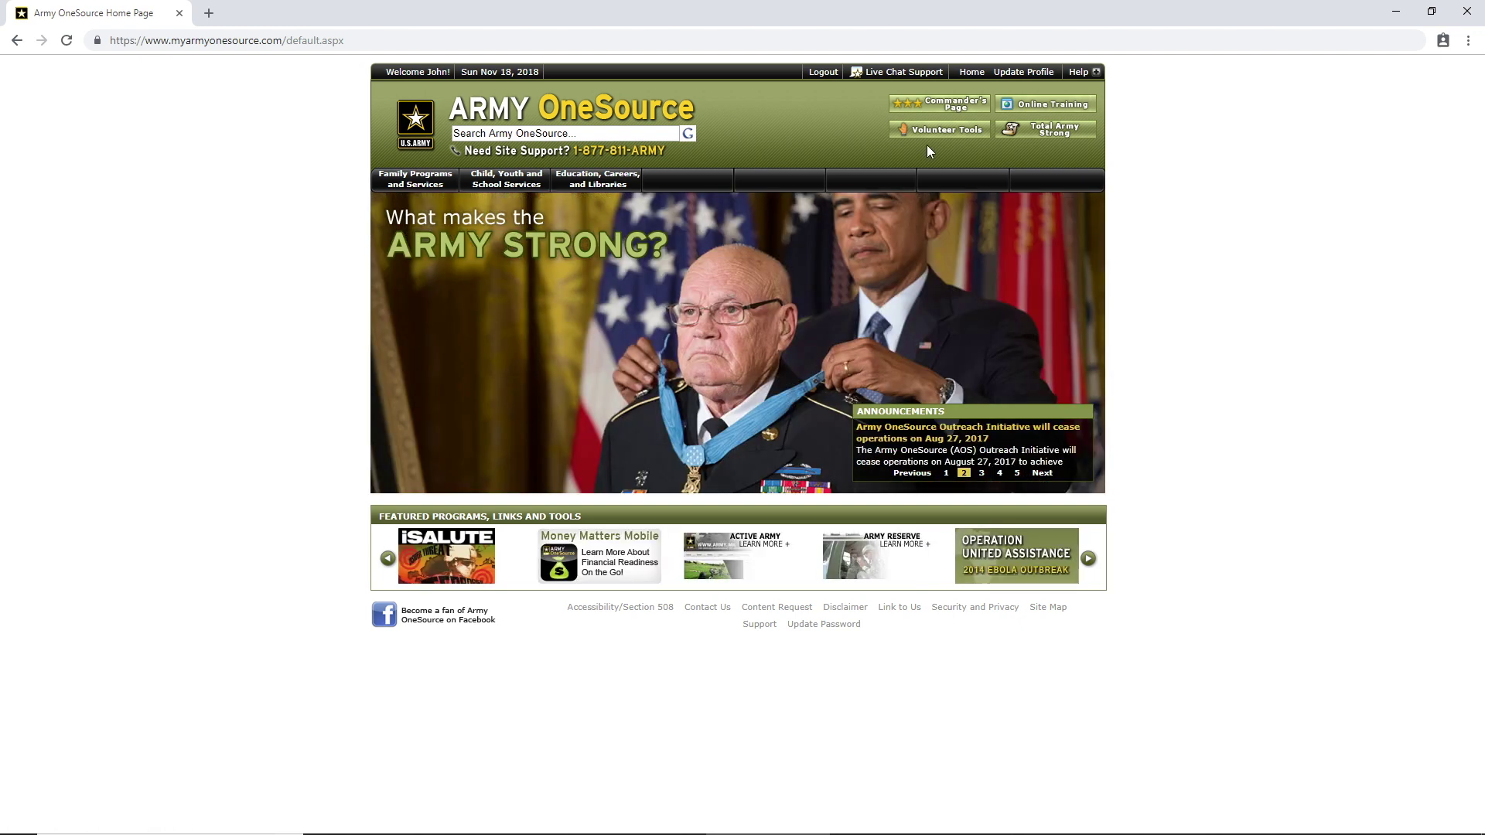
# - Go to the volunteer tools and opportunities search for USAG Wiesbaden
pyautogui.click(937, 130)
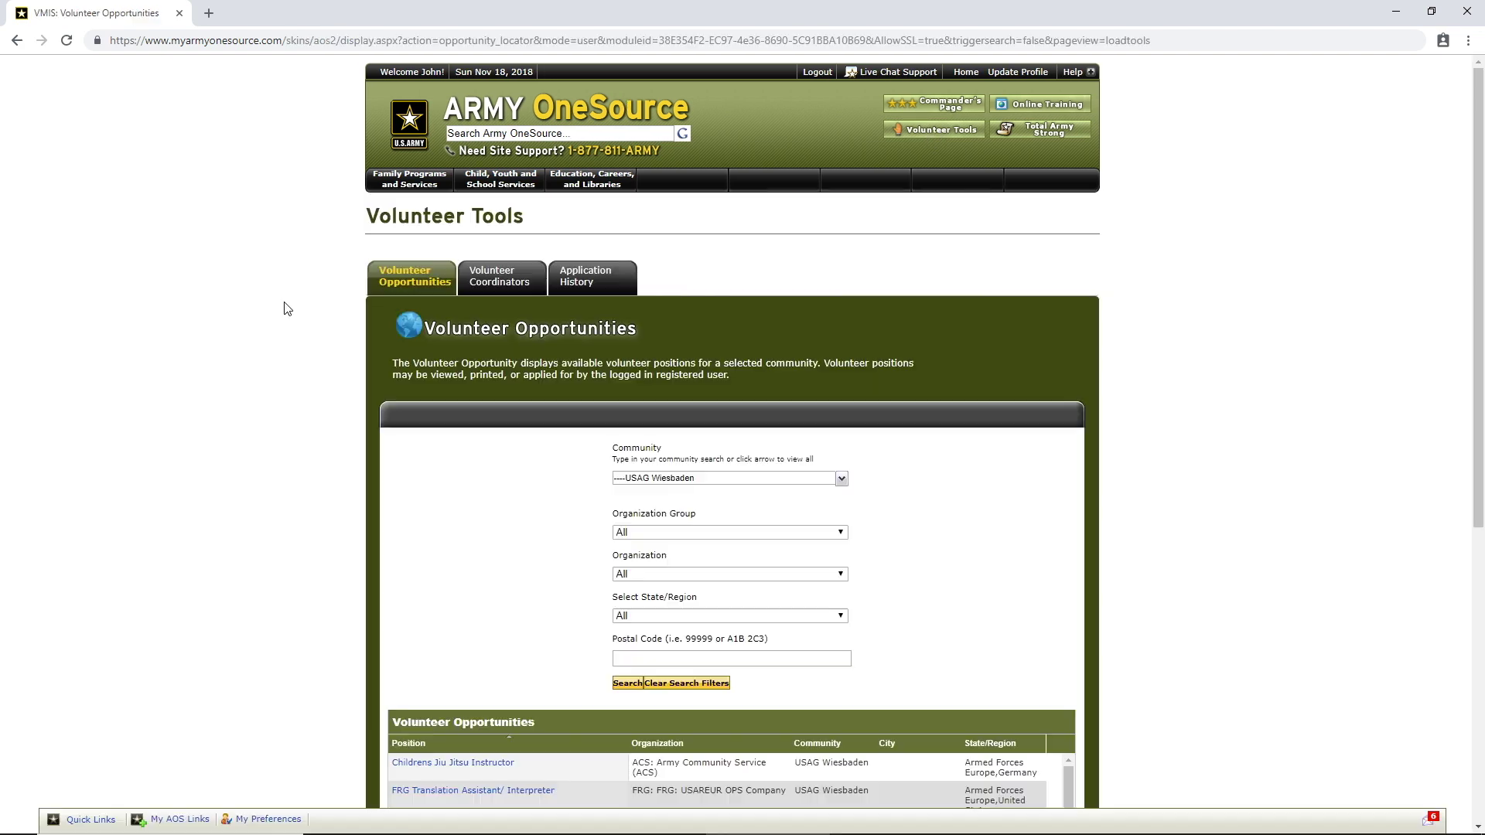
pyautogui.scroll(-1, 287, 308)
pyautogui.scroll(-1, 285, 305)
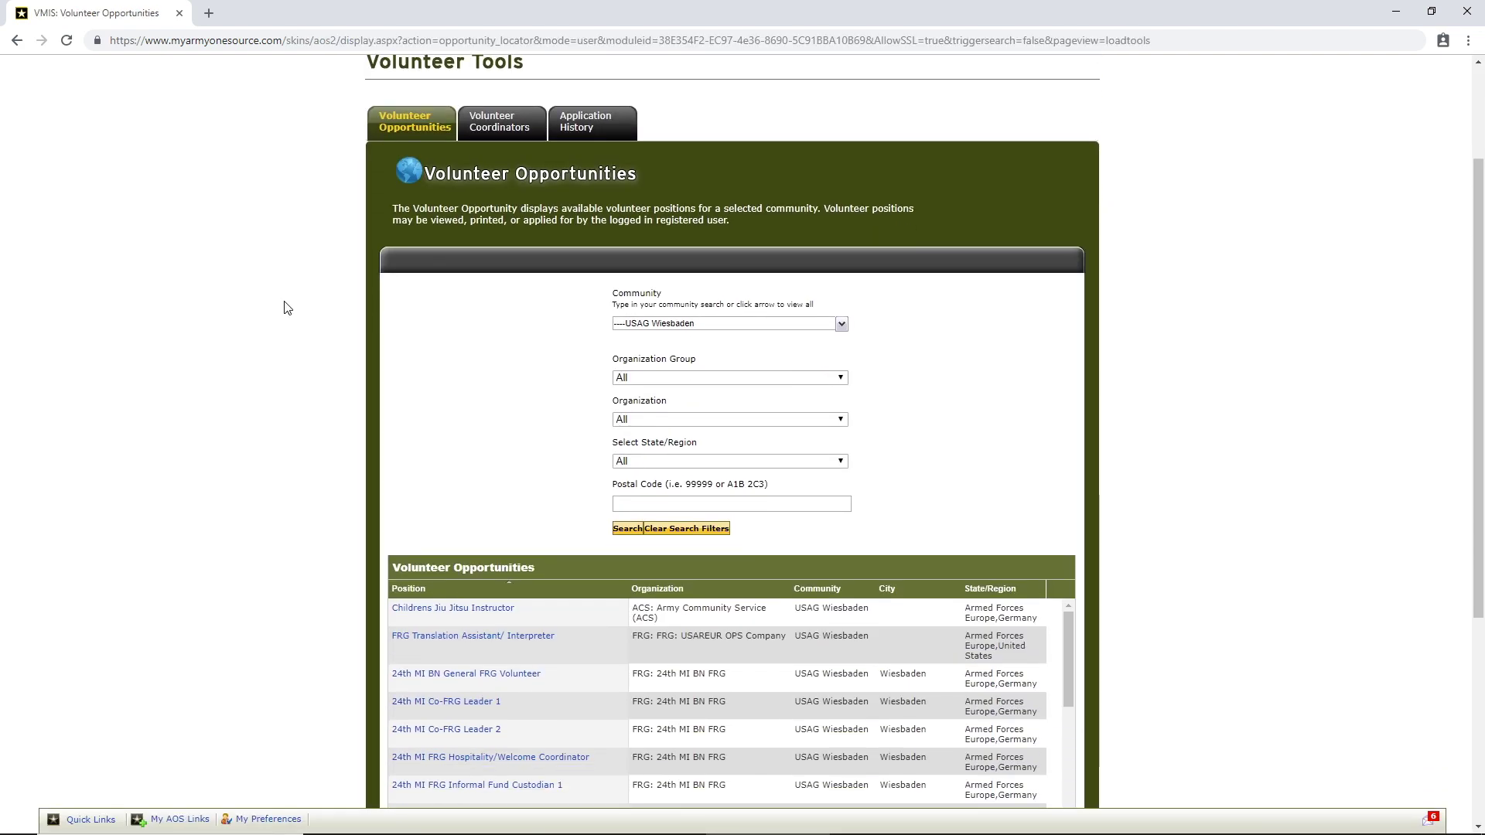
pyautogui.scroll(2, 286, 306)
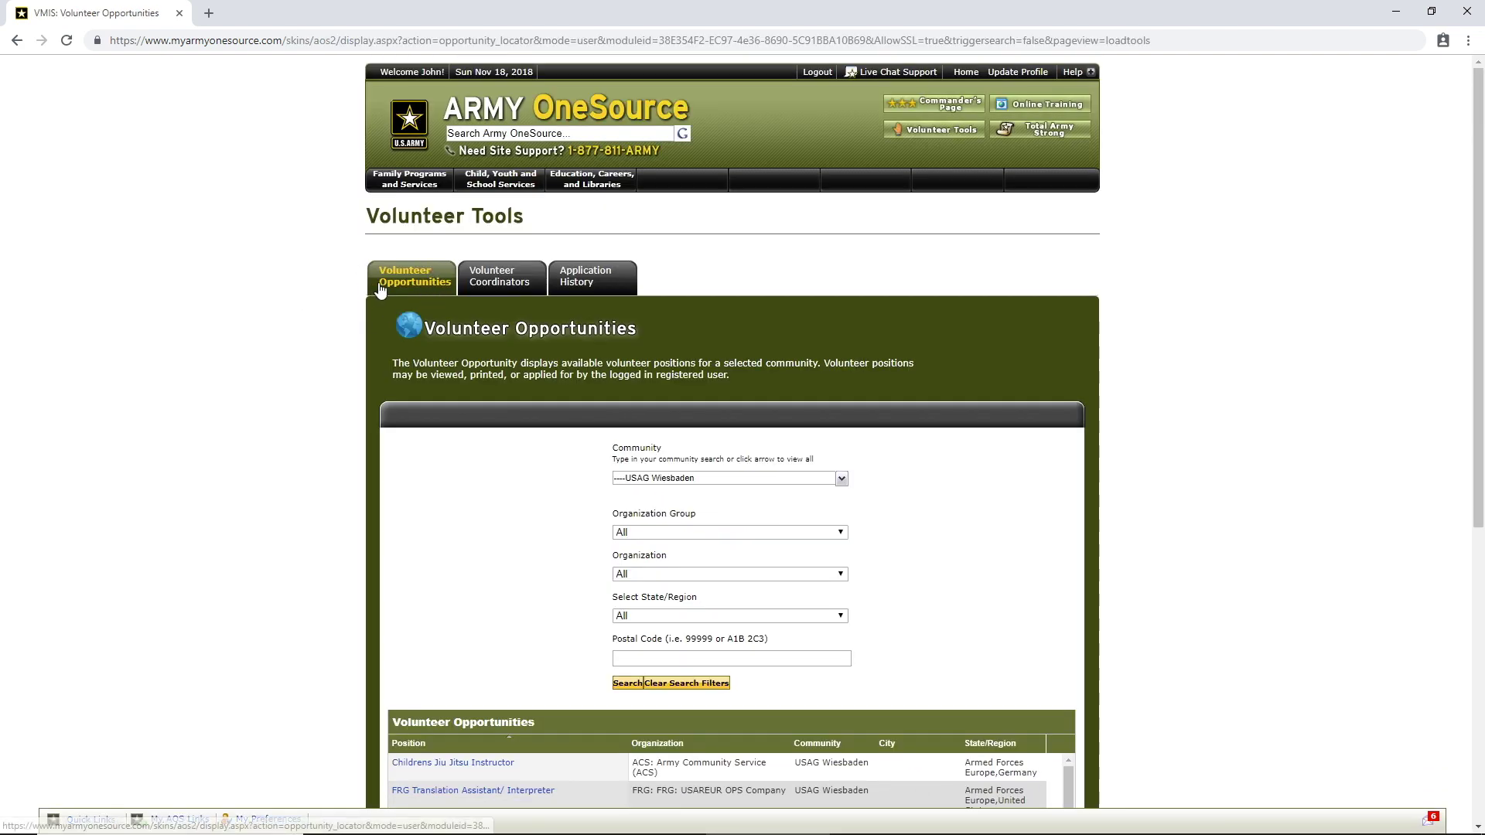
pyautogui.scroll(-4, 451, 294)
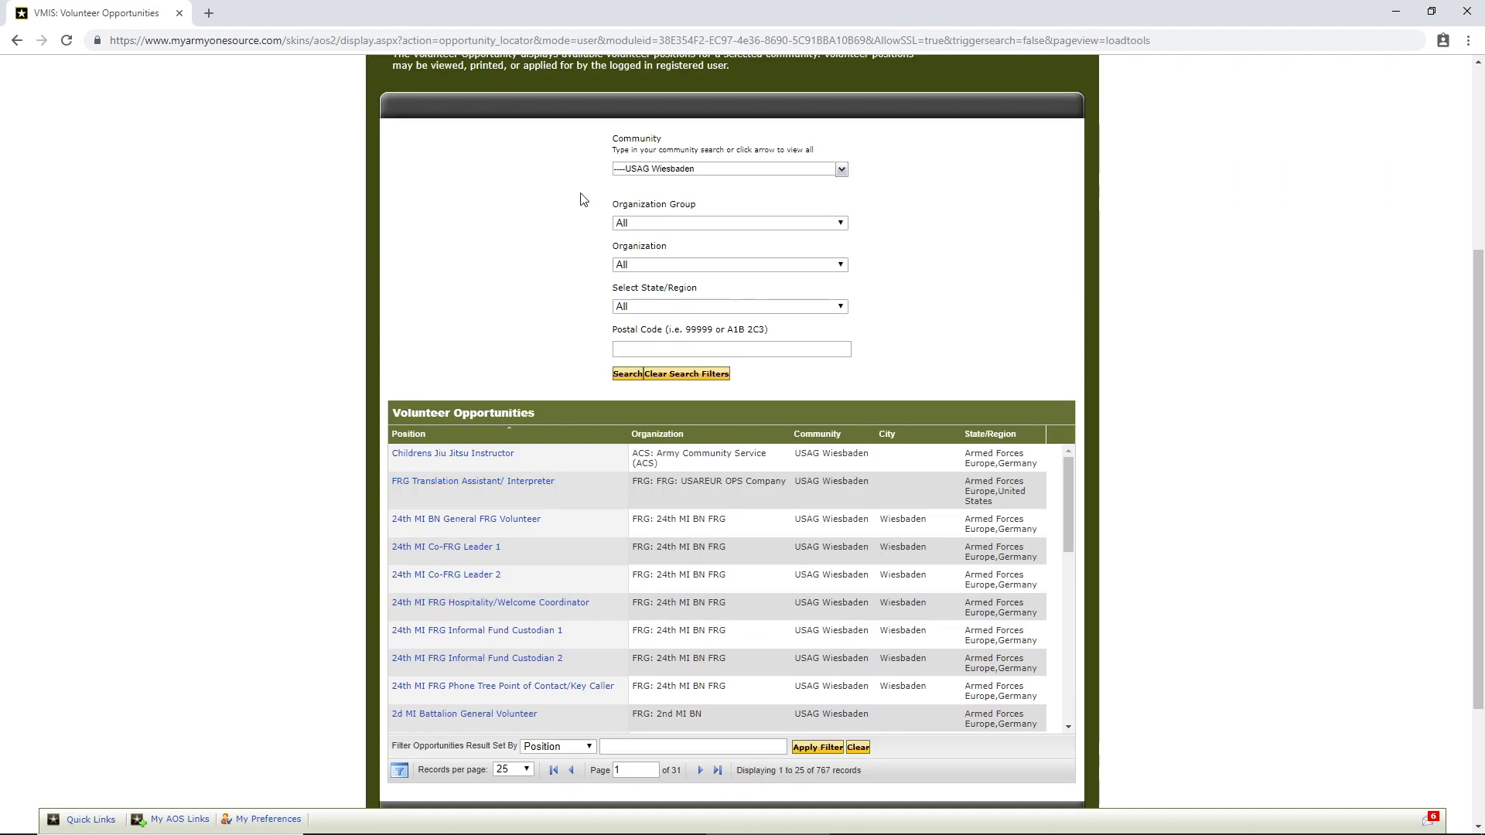
# - Filter opportunities to Community Recreation: Outdoor Recreation and search, listing two positions
pyautogui.click(841, 223)
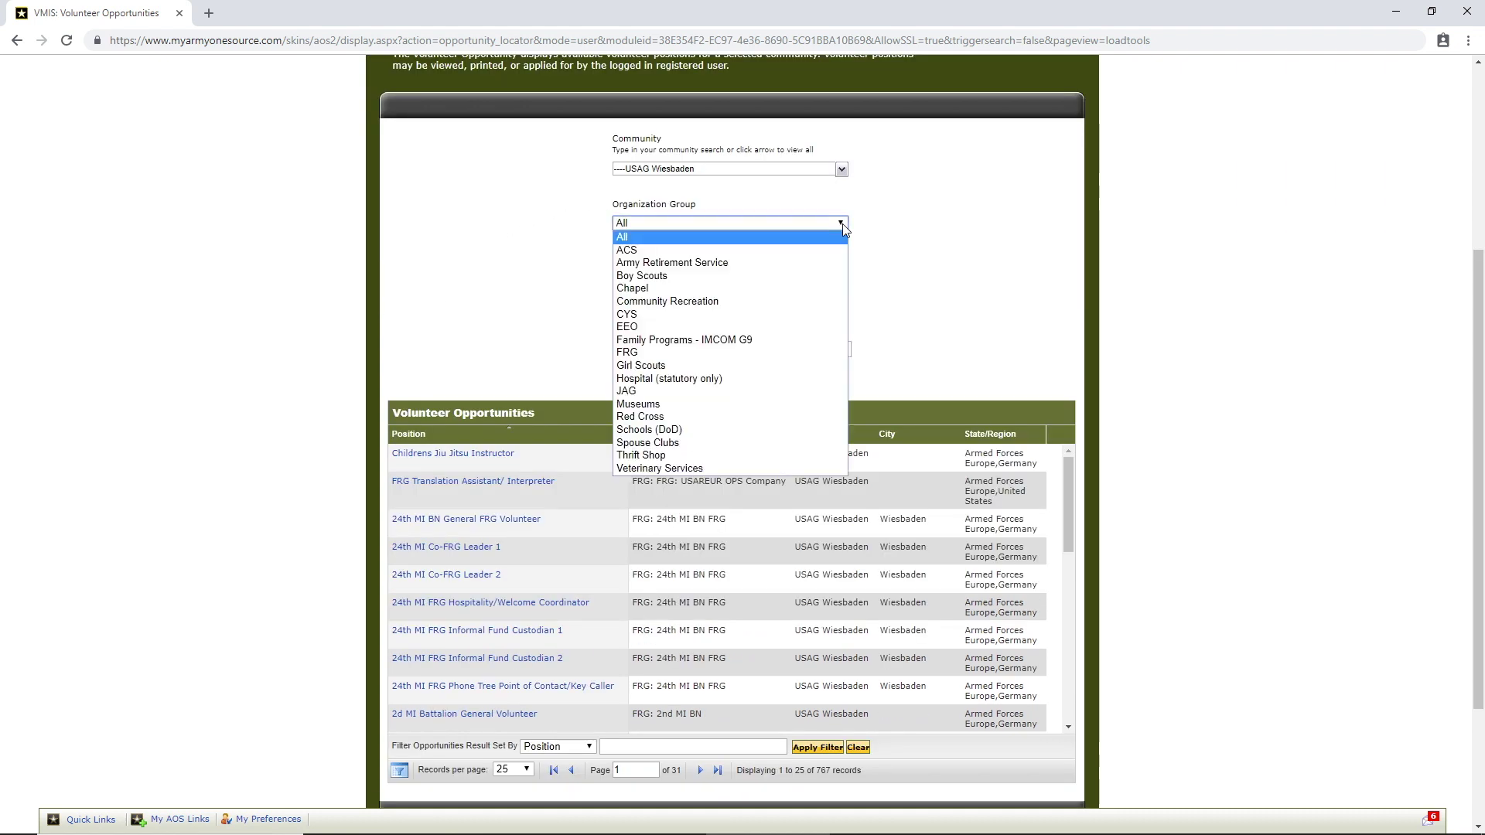
pyautogui.click(734, 304)
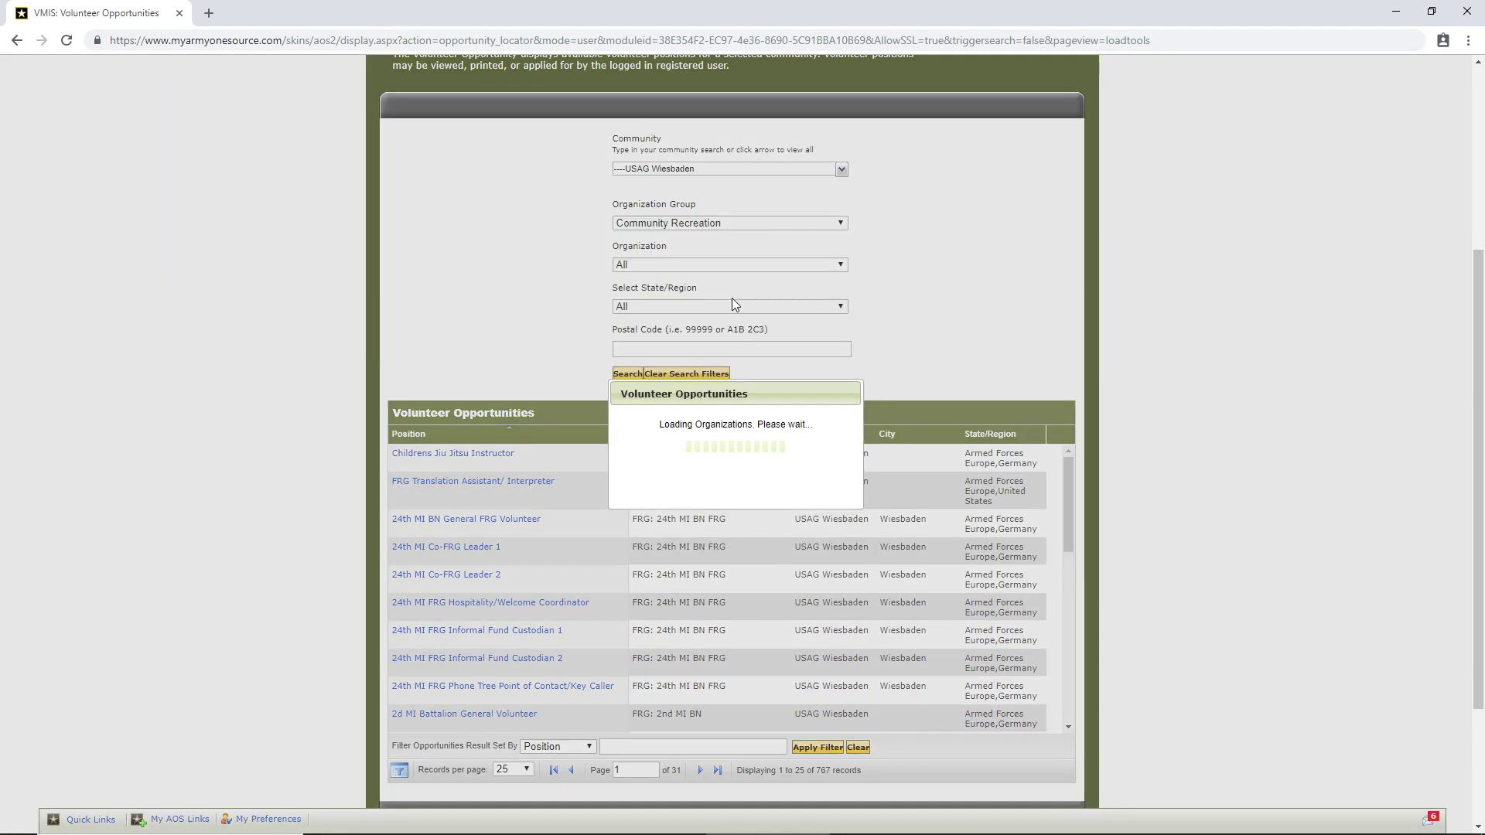
pyautogui.click(727, 264)
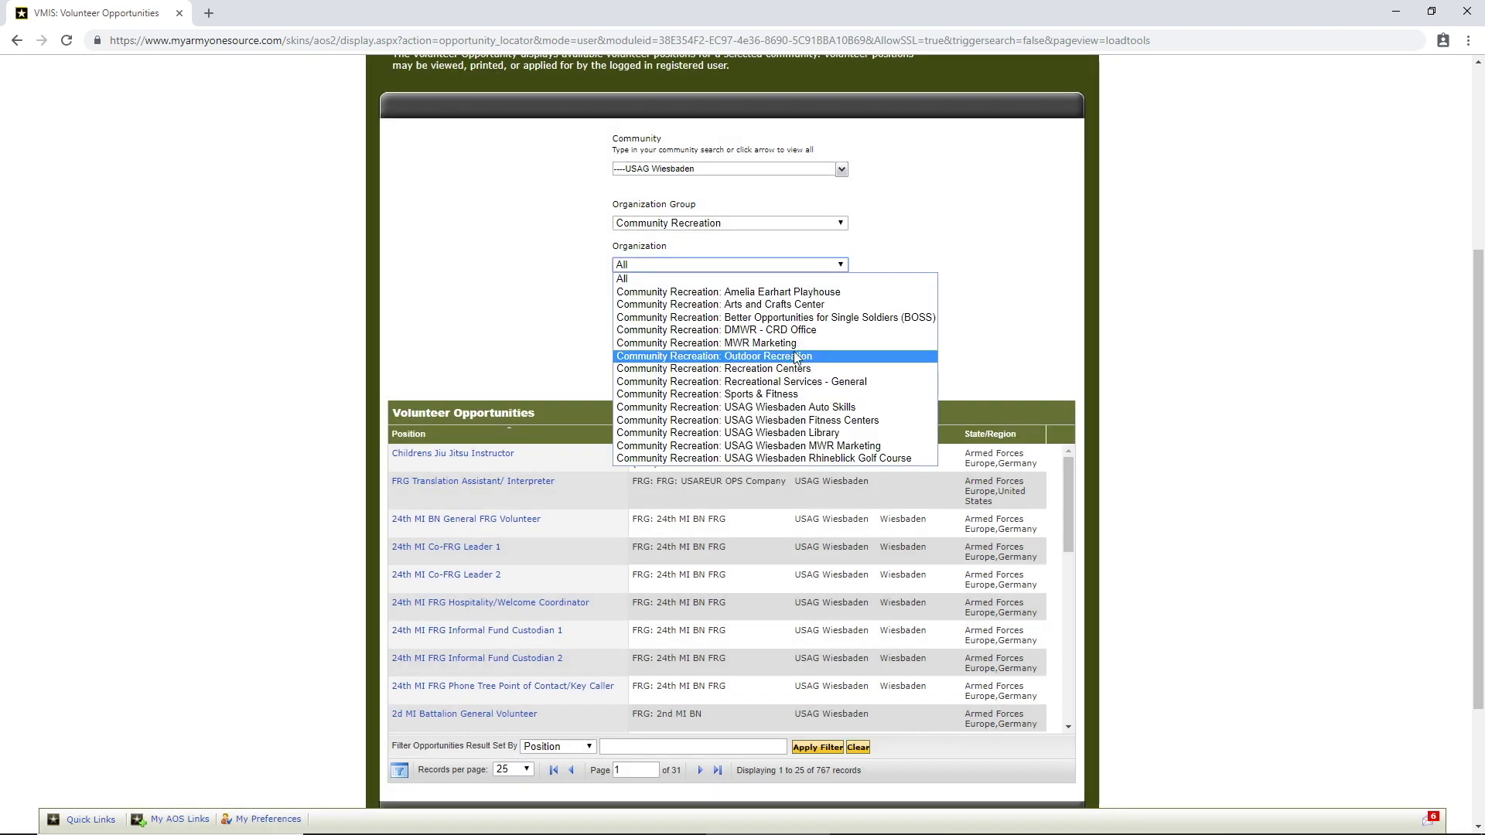
pyautogui.click(794, 357)
pyautogui.click(622, 373)
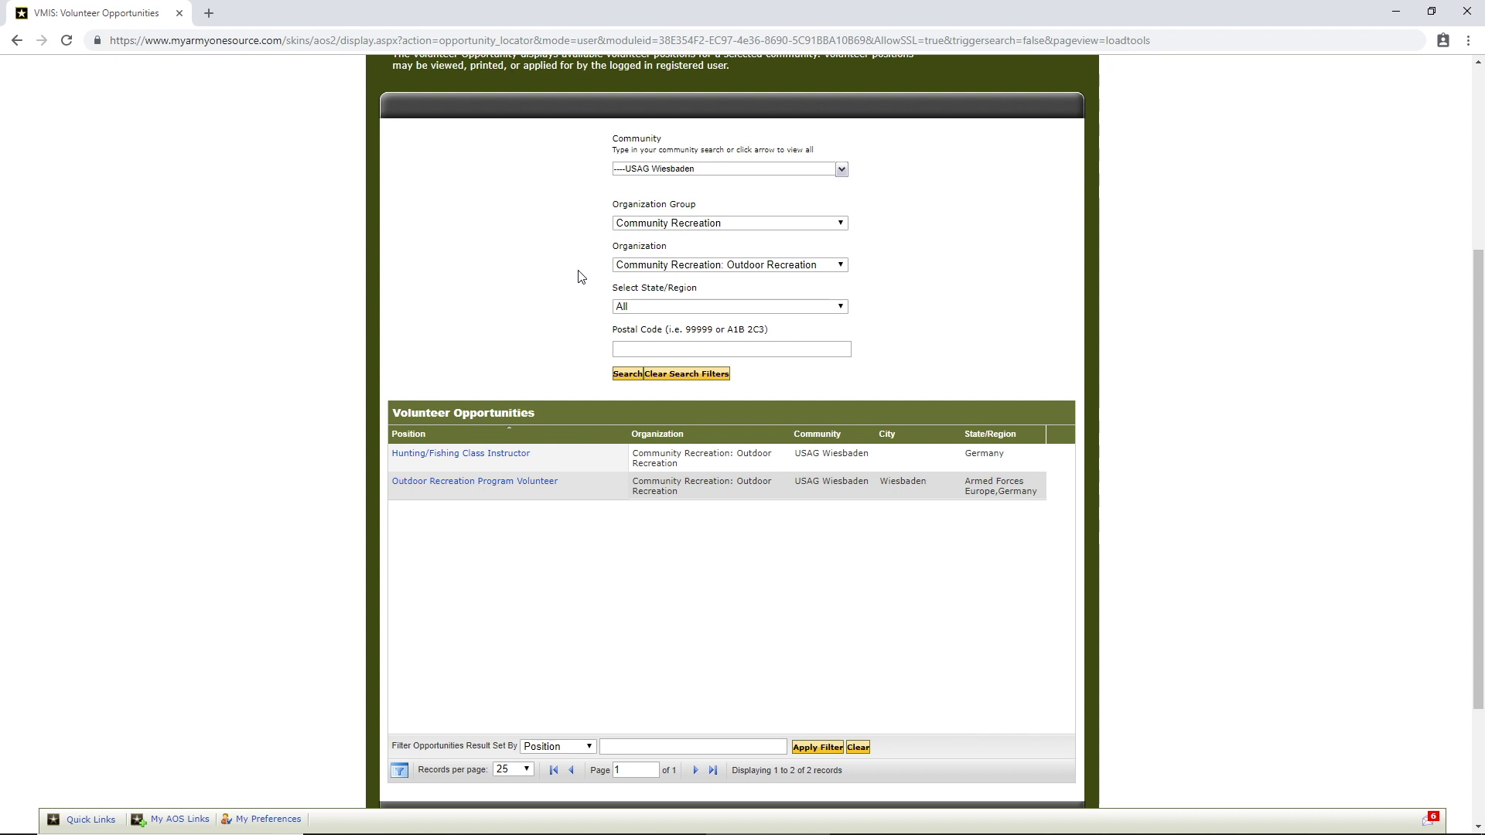
# - Open the Outdoor Recreation Program Volunteer position and read through its details
pyautogui.click(466, 481)
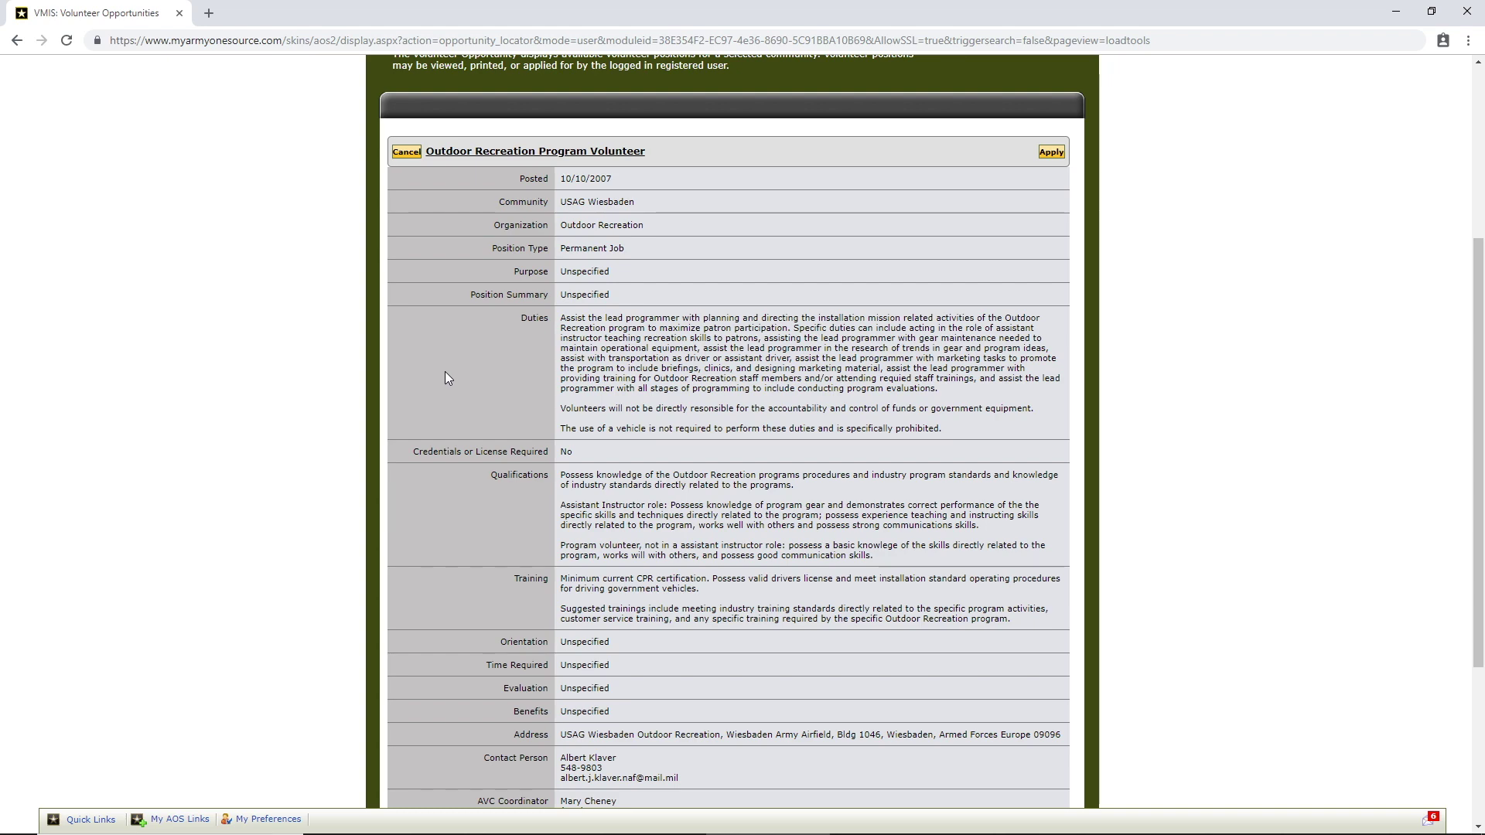
pyautogui.scroll(-3, 444, 375)
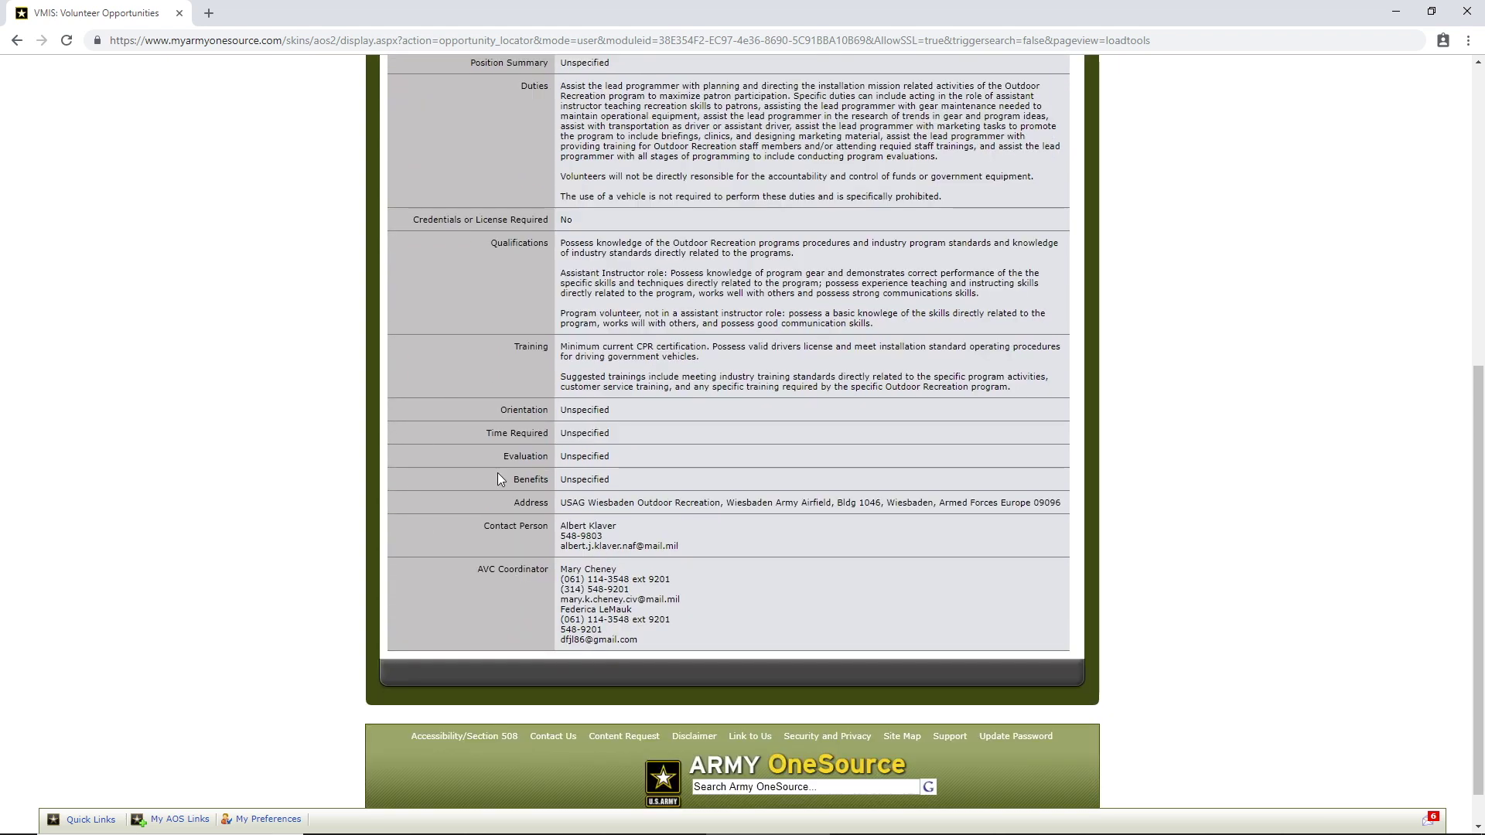
pyautogui.scroll(2, 490, 472)
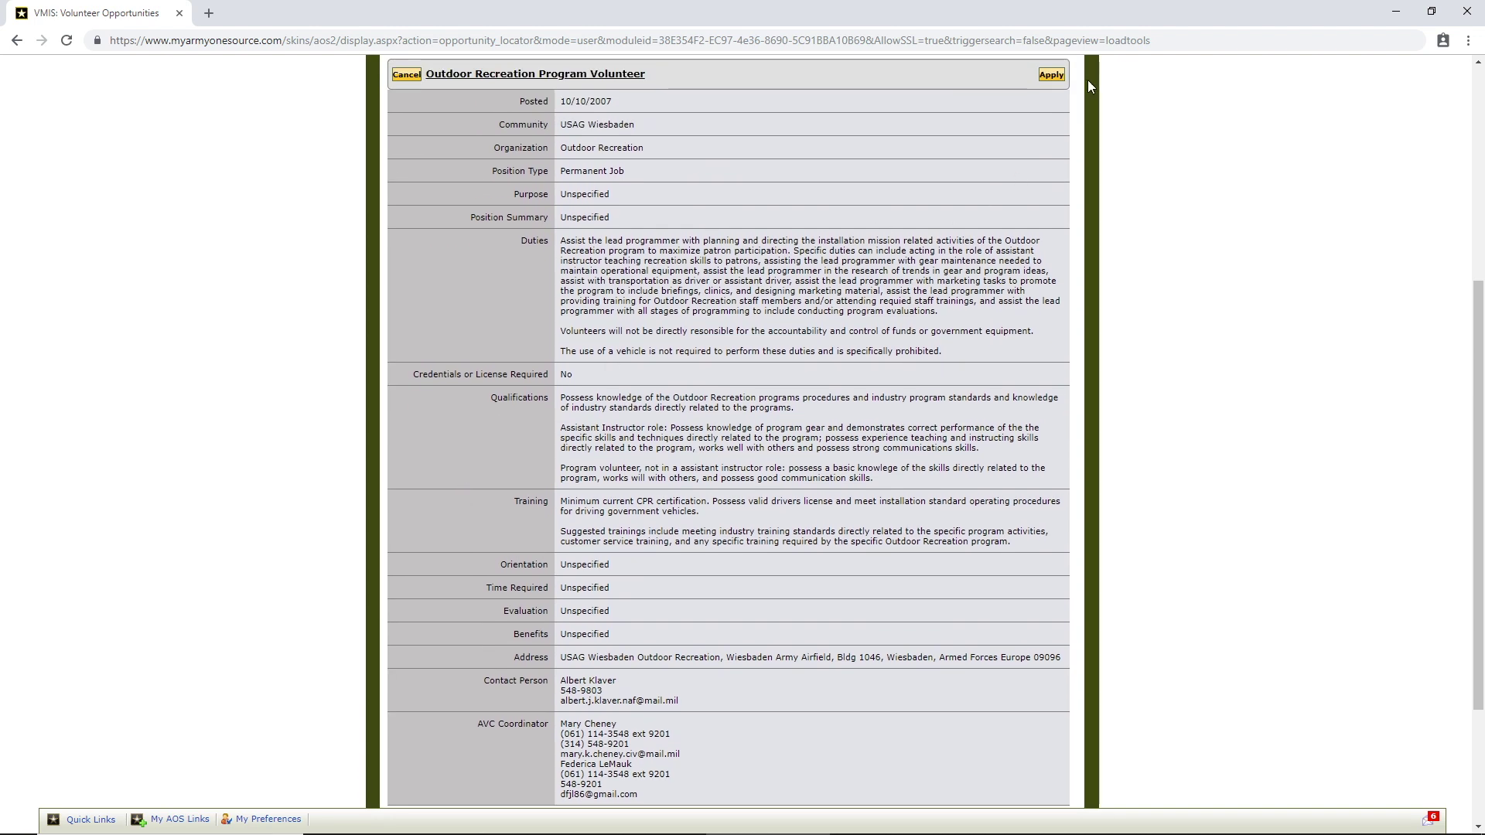
pyautogui.scroll(-1, 1204, 415)
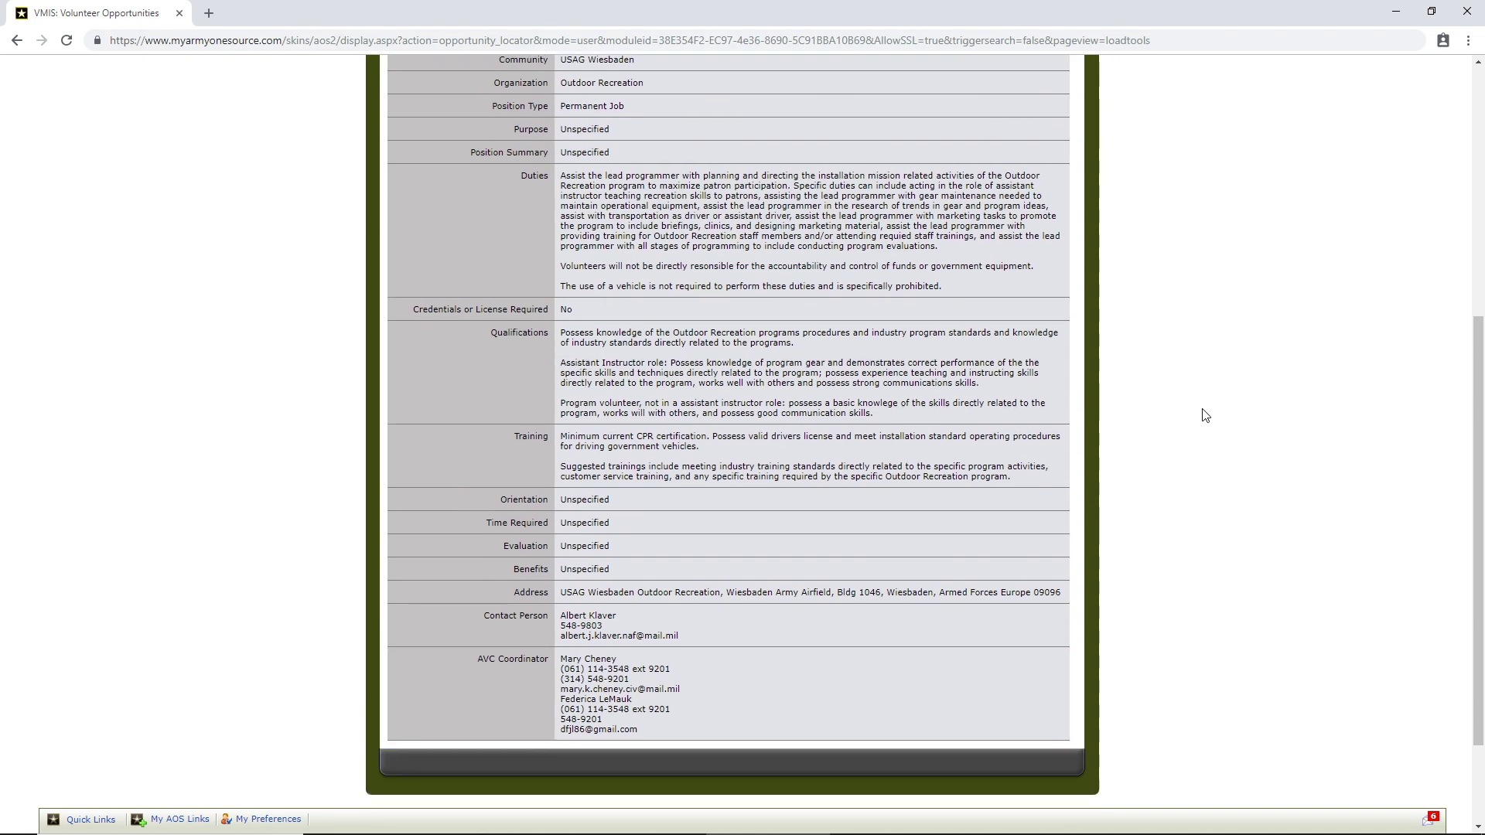
pyautogui.scroll(-2, 1200, 414)
pyautogui.scroll(3, 1186, 413)
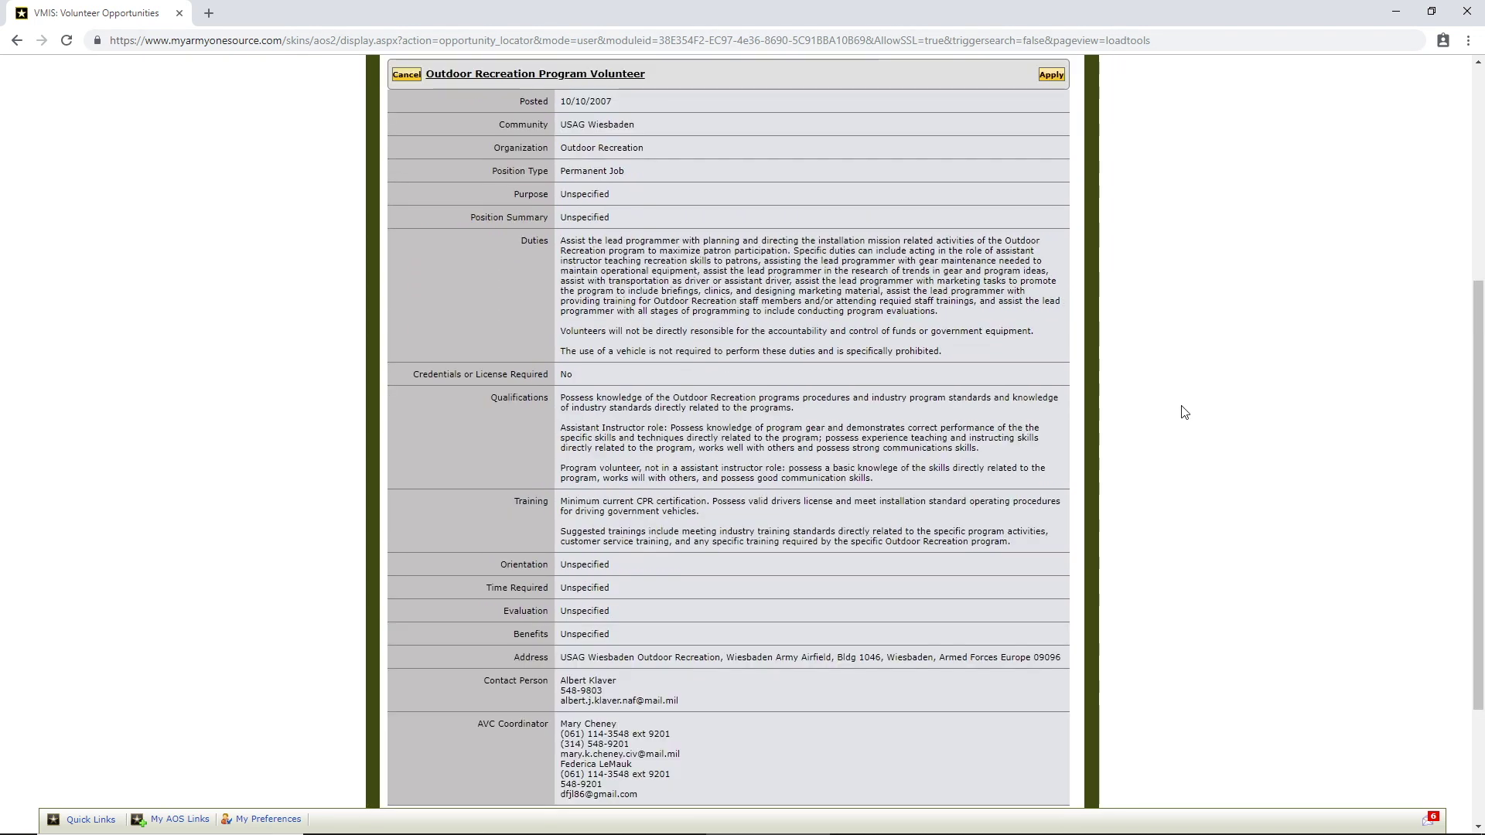
pyautogui.scroll(1, 932, 372)
pyautogui.scroll(-1, 933, 375)
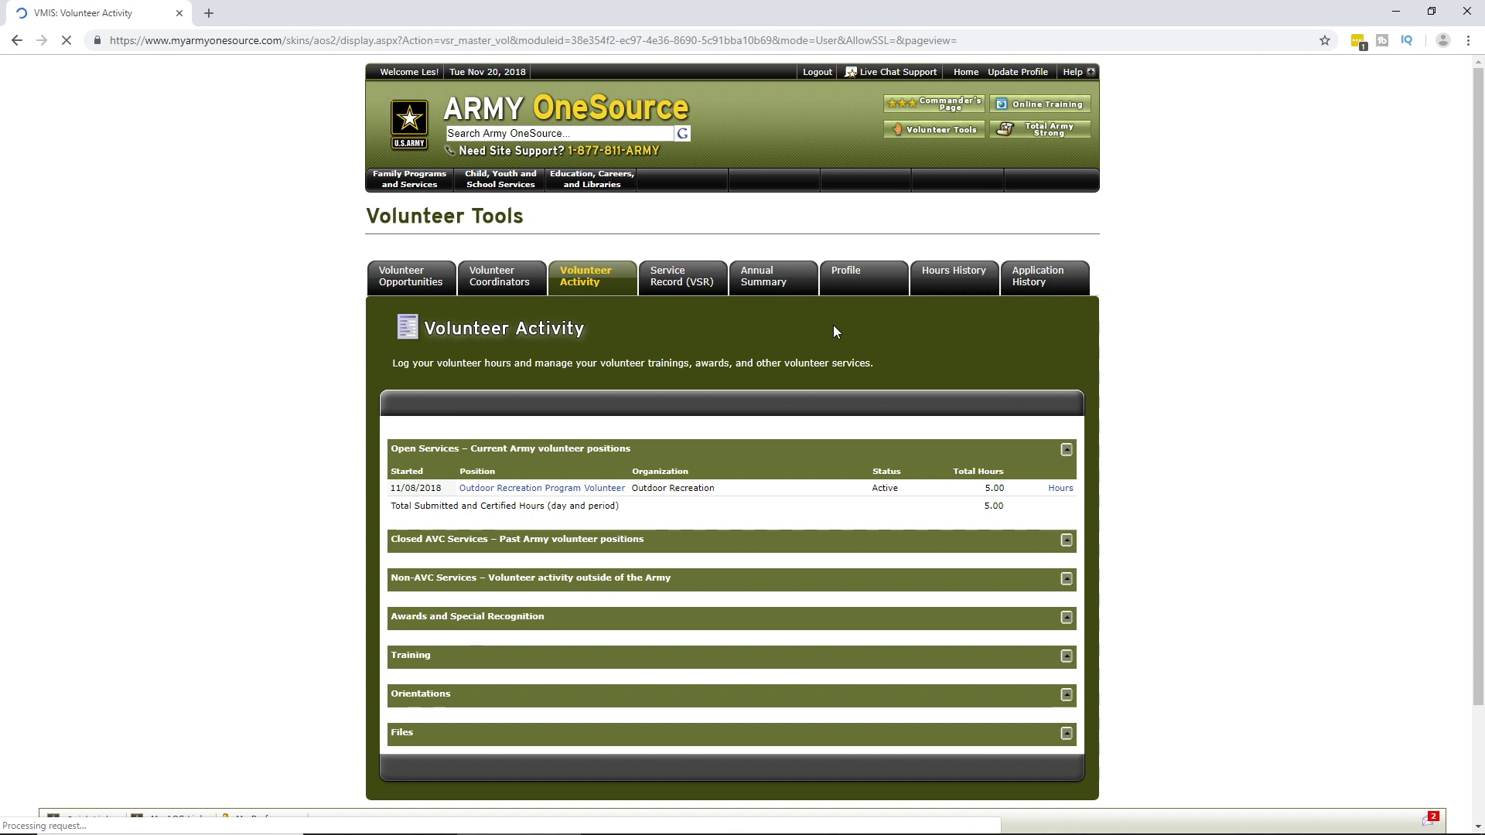
# - Show the Outdoor Recreation Program Volunteer hours and the Add Hours grid for 11/1–11/20/2018
pyautogui.click(1060, 488)
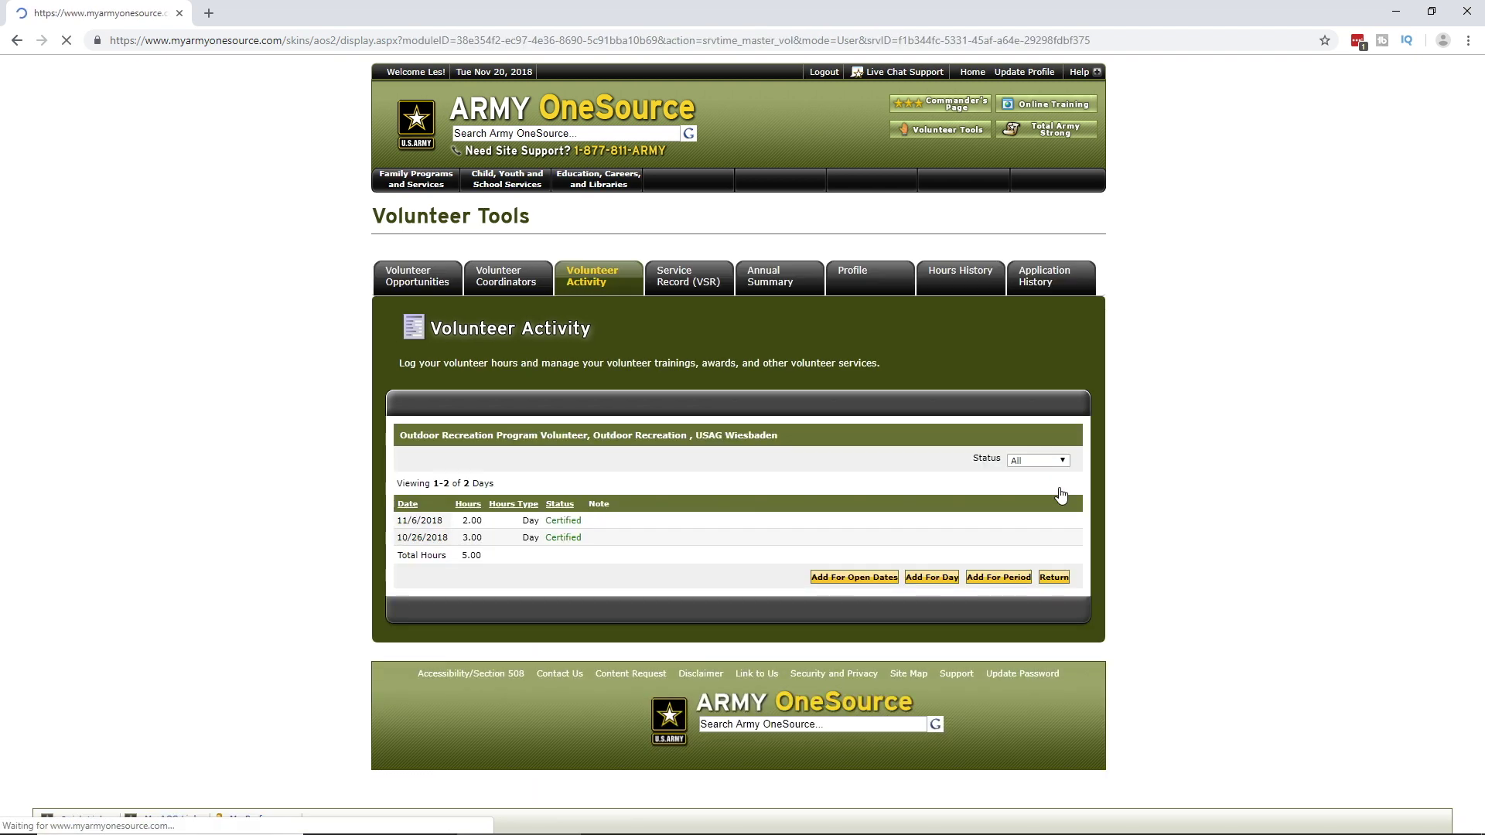
pyautogui.click(843, 580)
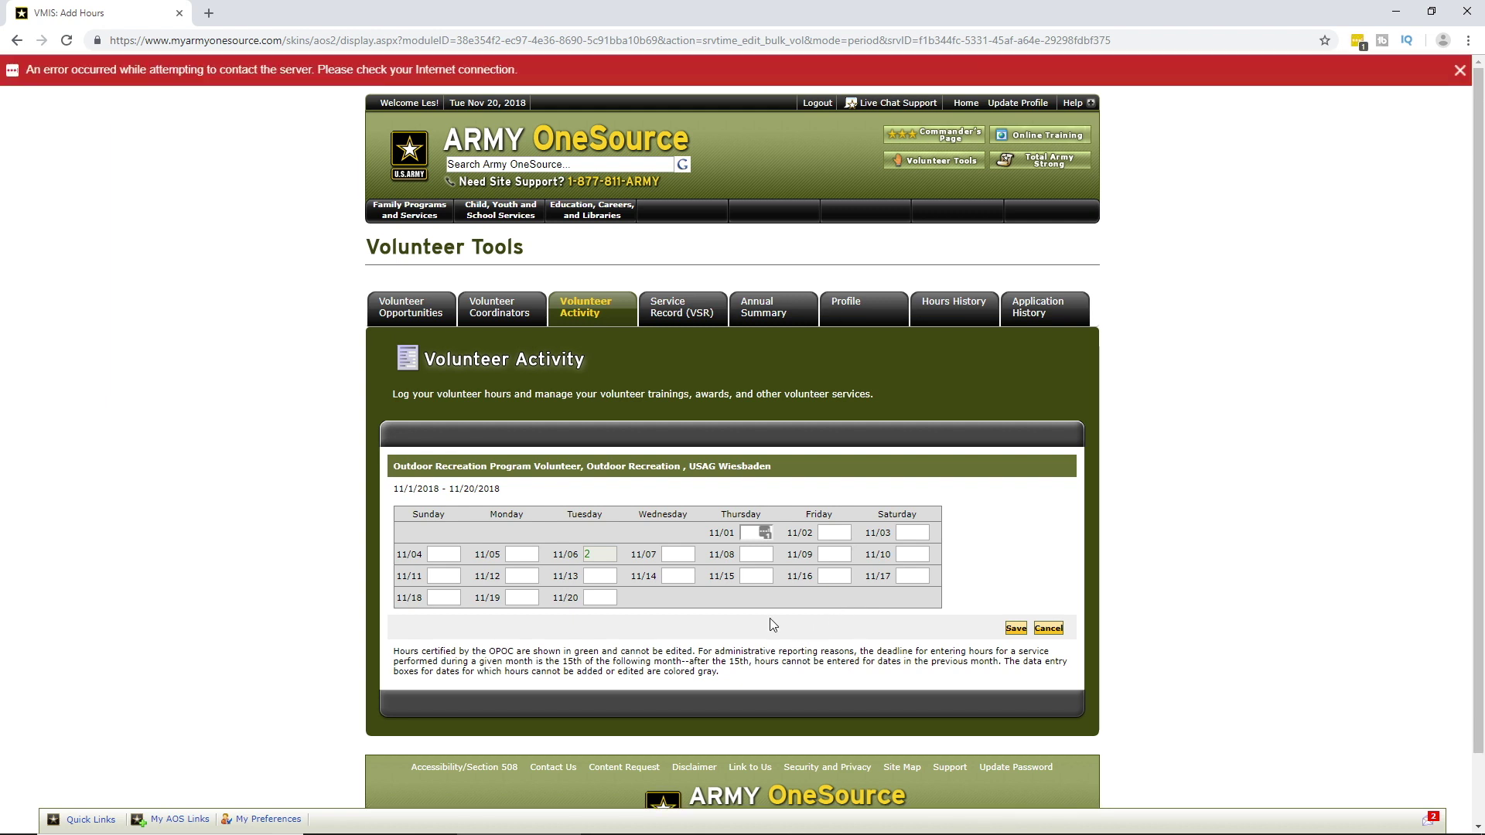
# - Enter 8 hours for 11/16/2018 and save, bringing the total to 13.00 hours
pyautogui.click(836, 576)
pyautogui.write('8')
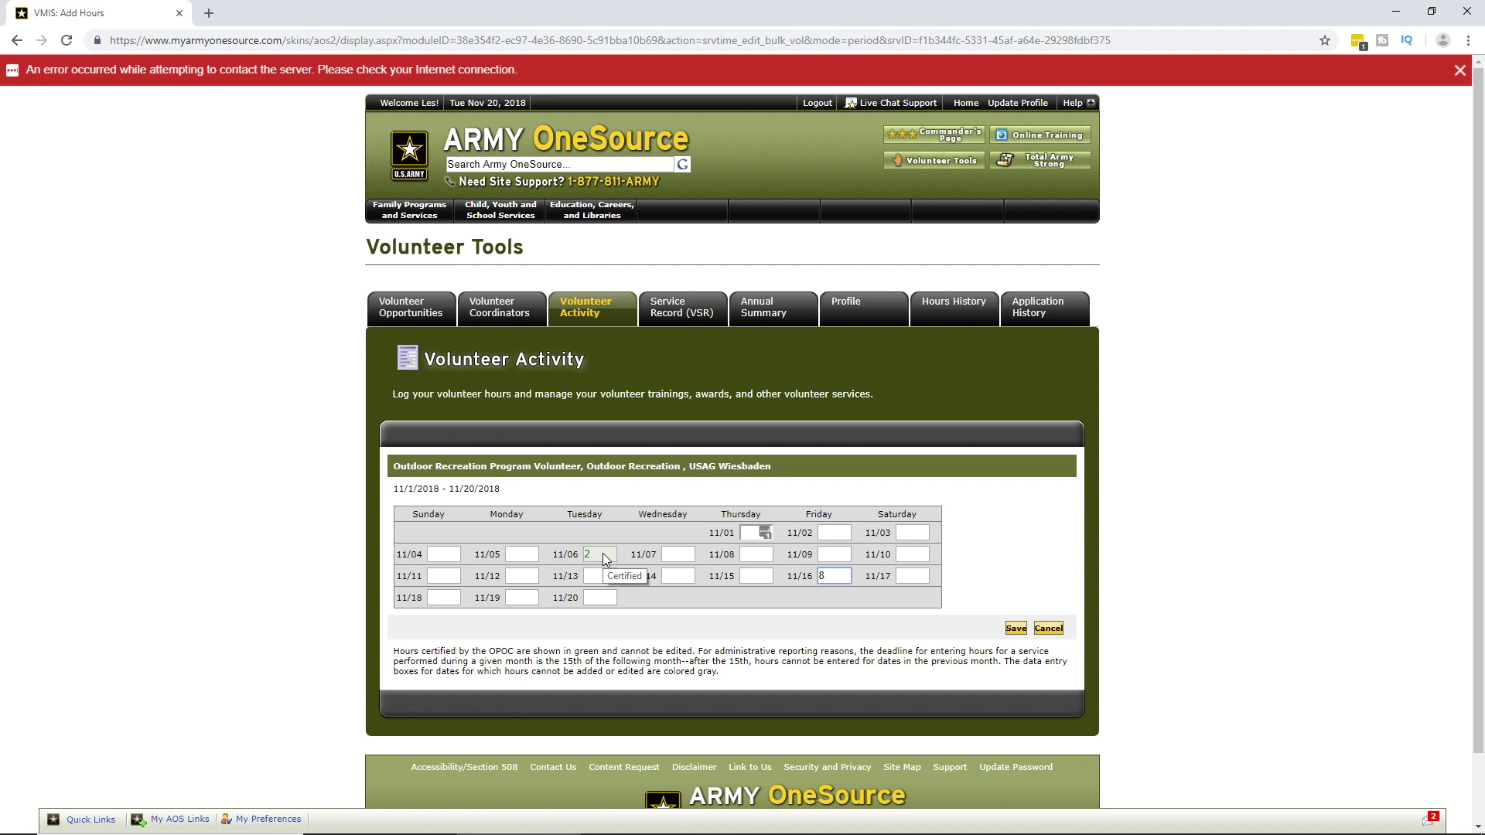
pyautogui.click(1014, 629)
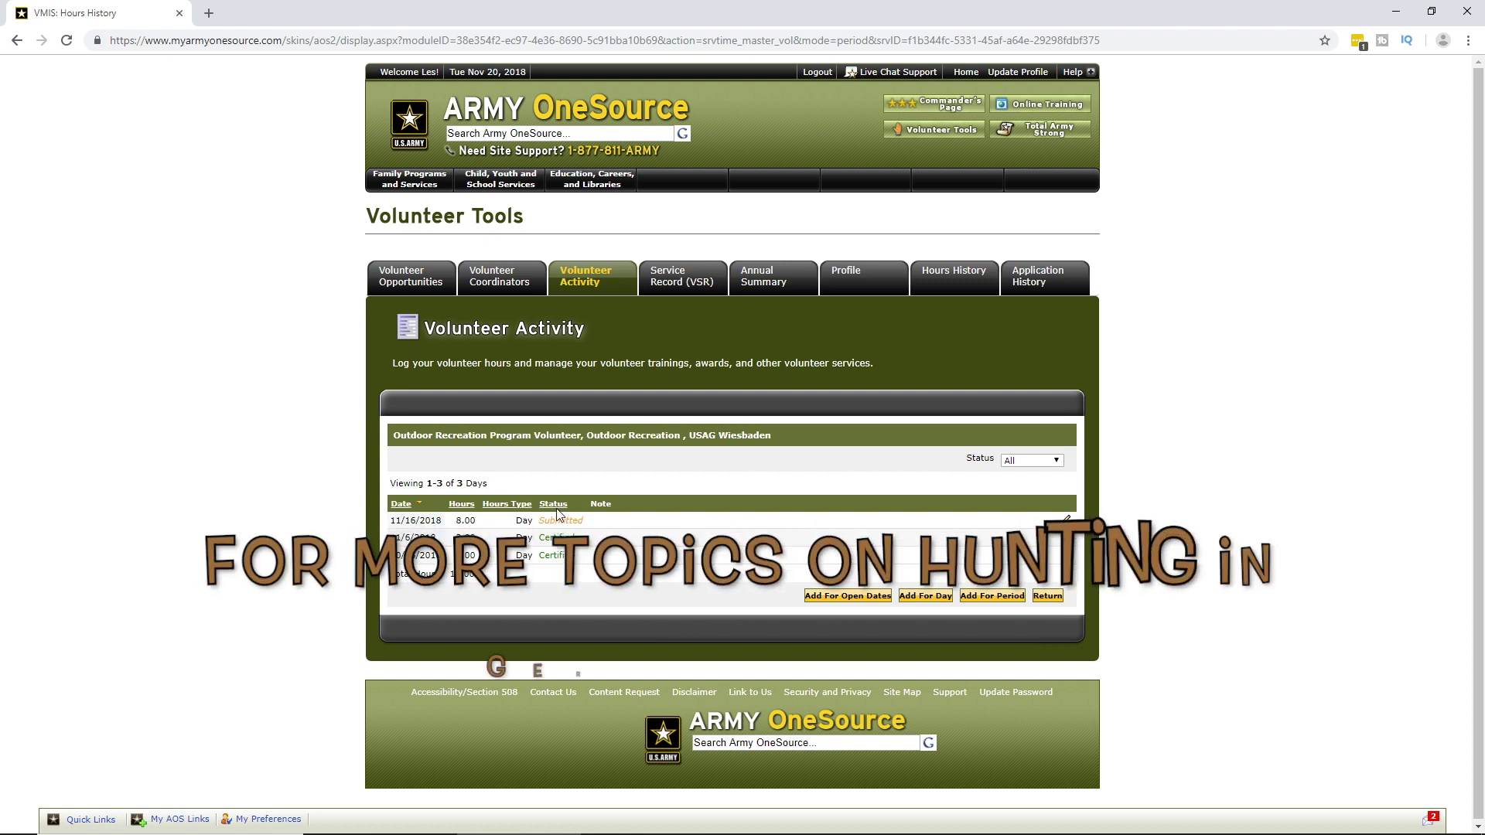